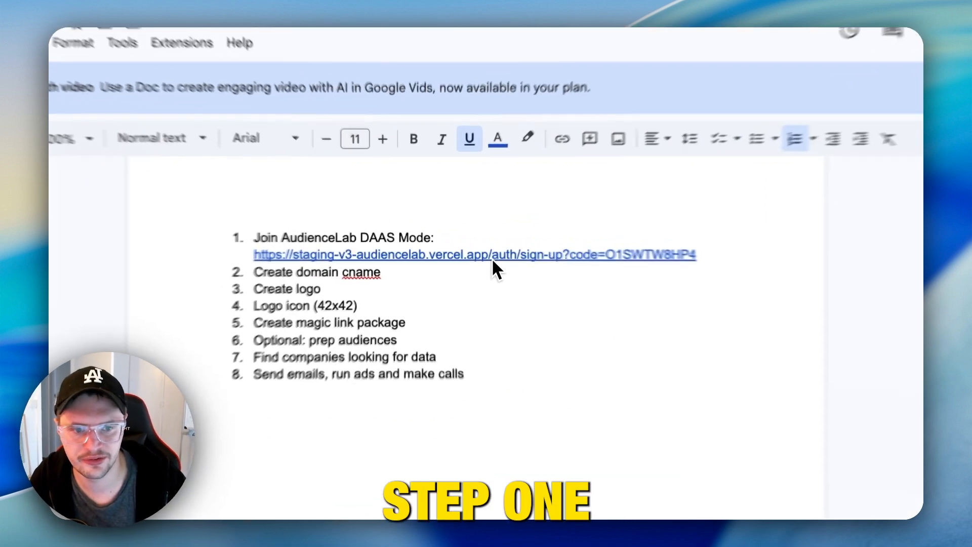
# Open the DAAS sign-up link and register a new account with the saved email and a password
pyautogui.click(496, 275)
pyautogui.click(407, 306)
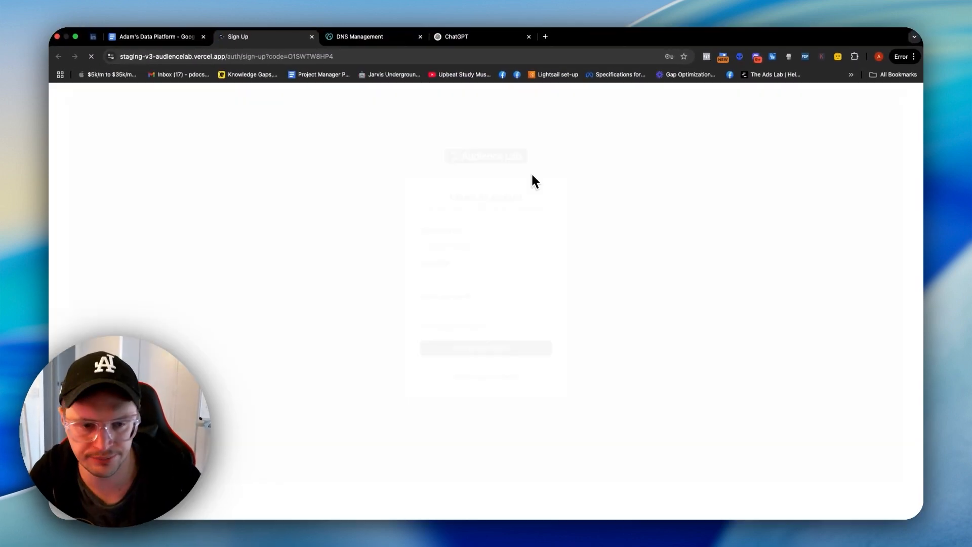
pyautogui.click(461, 251)
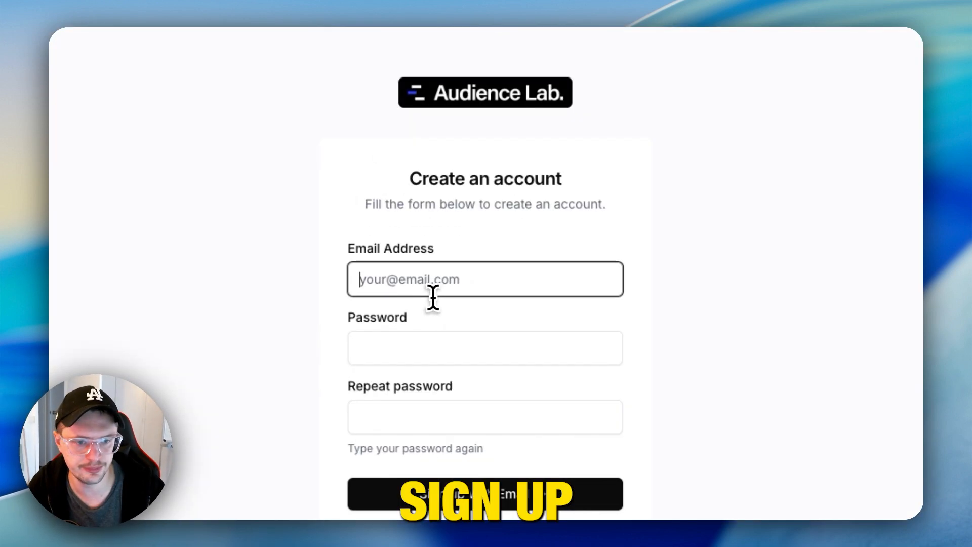
pyautogui.write('deeep')
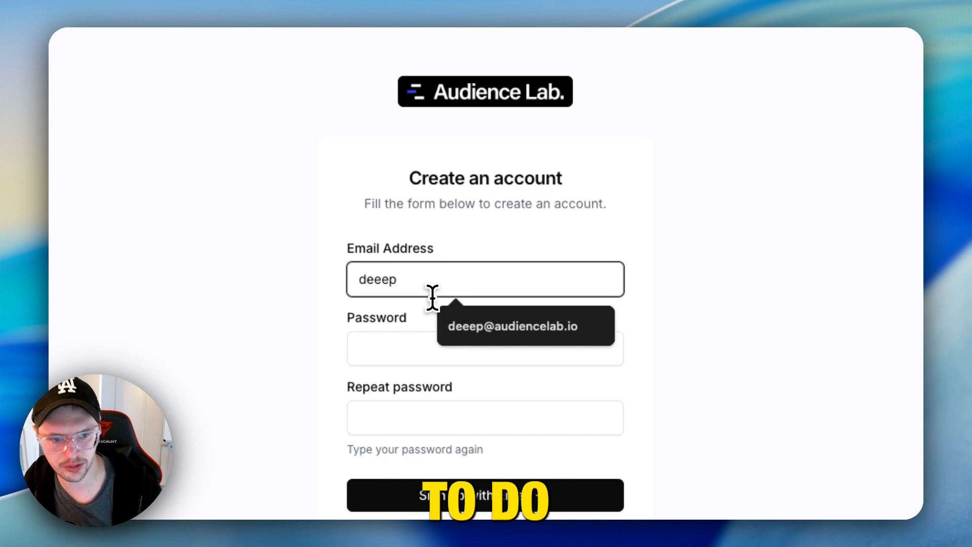
pyautogui.click(471, 327)
pyautogui.click(434, 360)
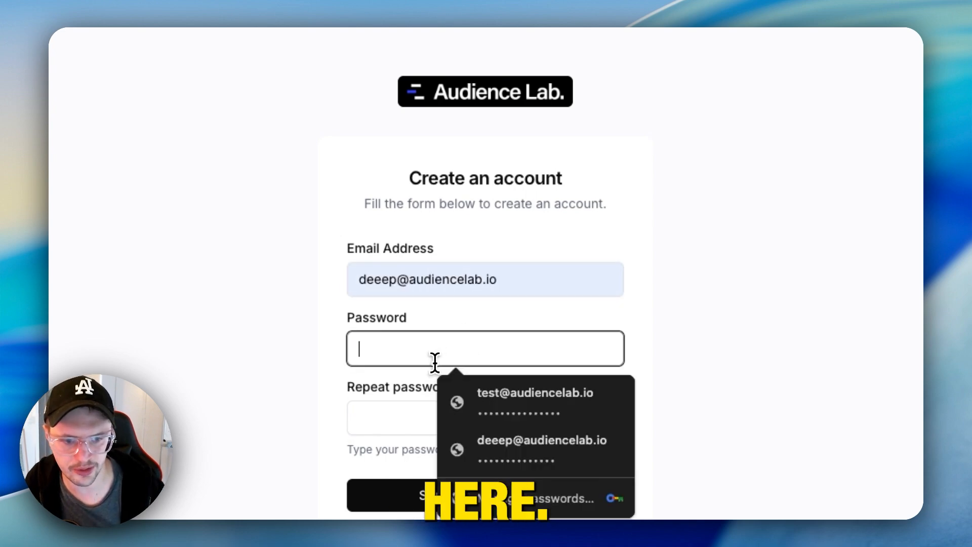
pyautogui.write('•••••••••••')
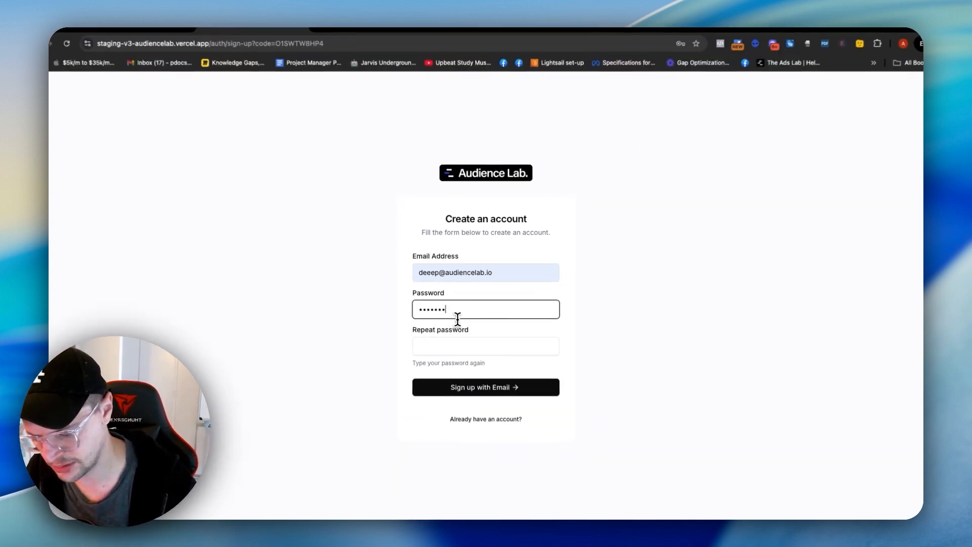
pyautogui.write('•••')
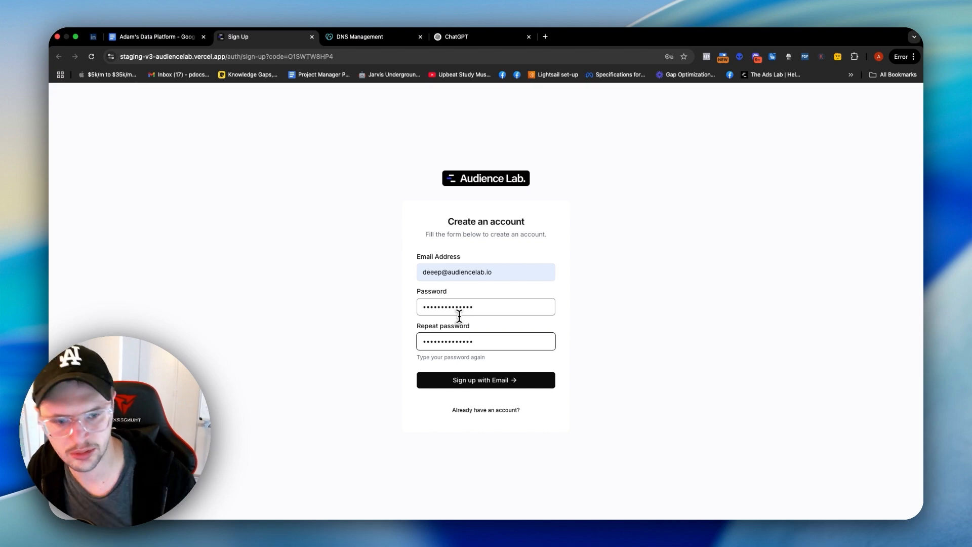
pyautogui.click(463, 380)
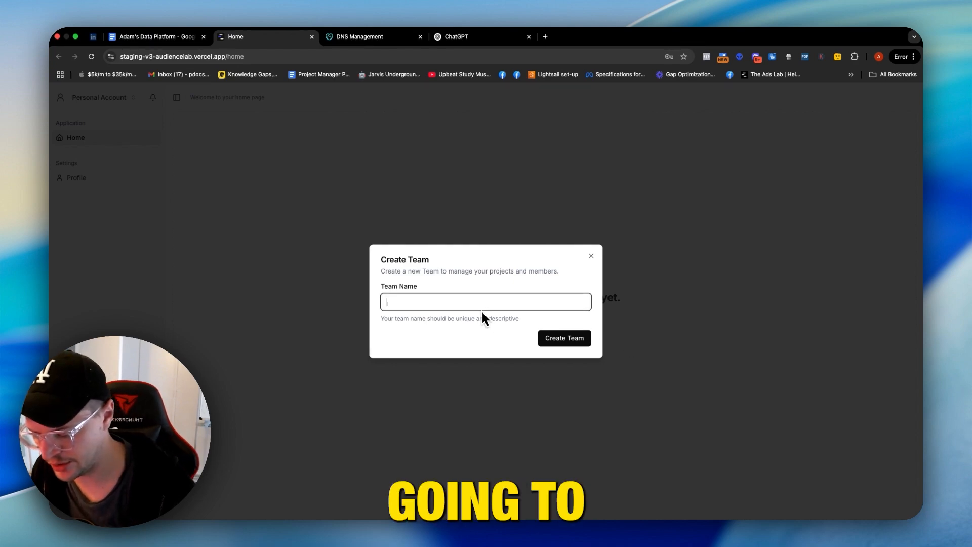
# Enter 'SellByText' as the team name, fixing a typo, and create the team
pyautogui.press('BackSpace')
pyautogui.write('SellByRt')
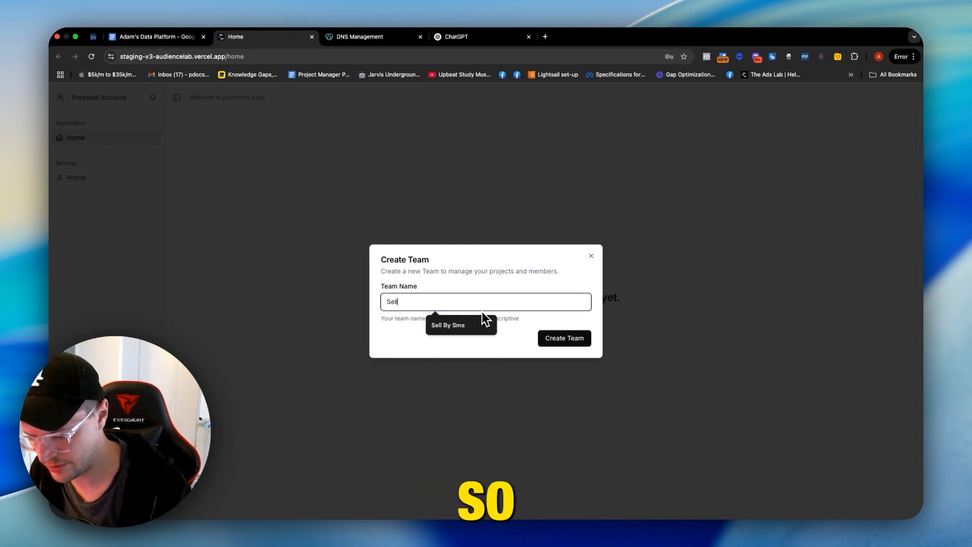
pyautogui.press('BackSpace')
pyautogui.press('BackSpace')
pyautogui.write('Text')
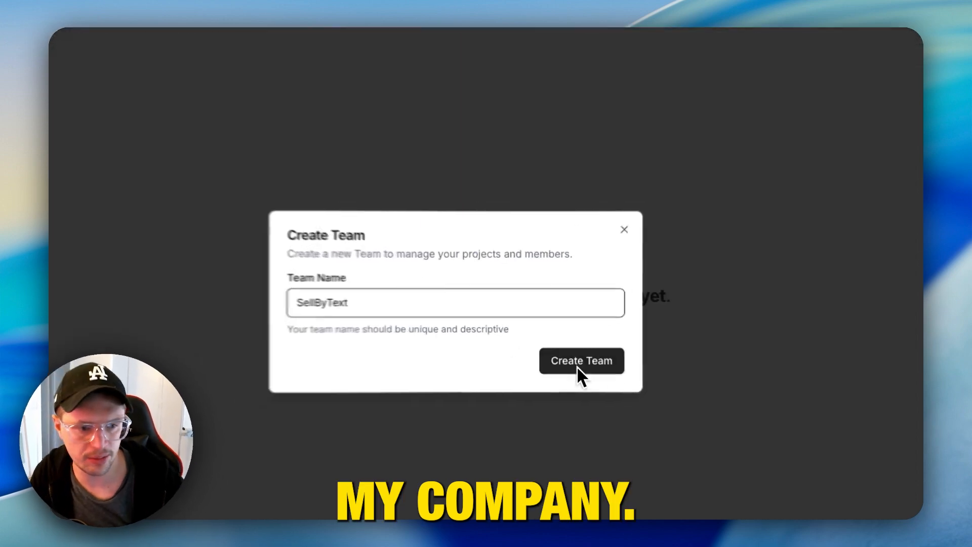
pyautogui.click(578, 367)
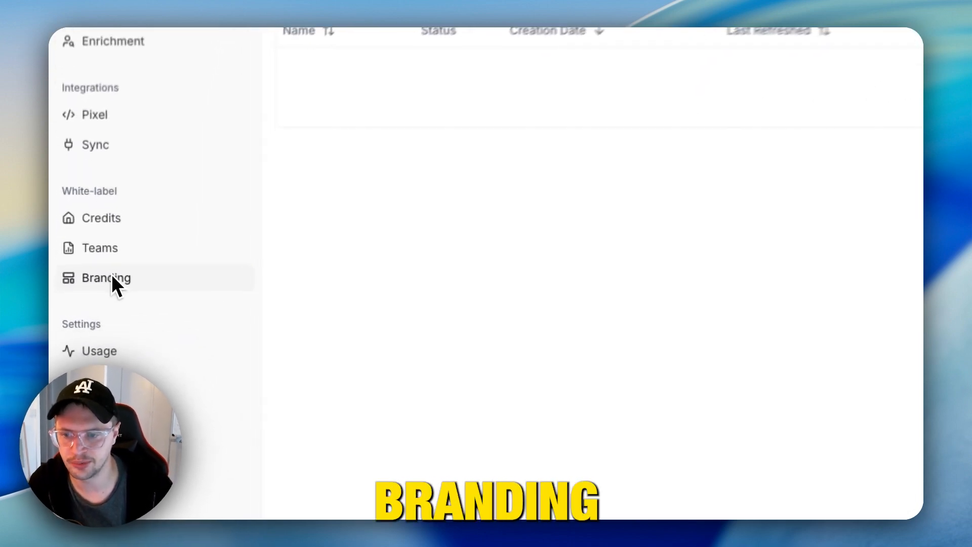
# Save 'SellByText' as the white-label company name in Branding
pyautogui.click(112, 277)
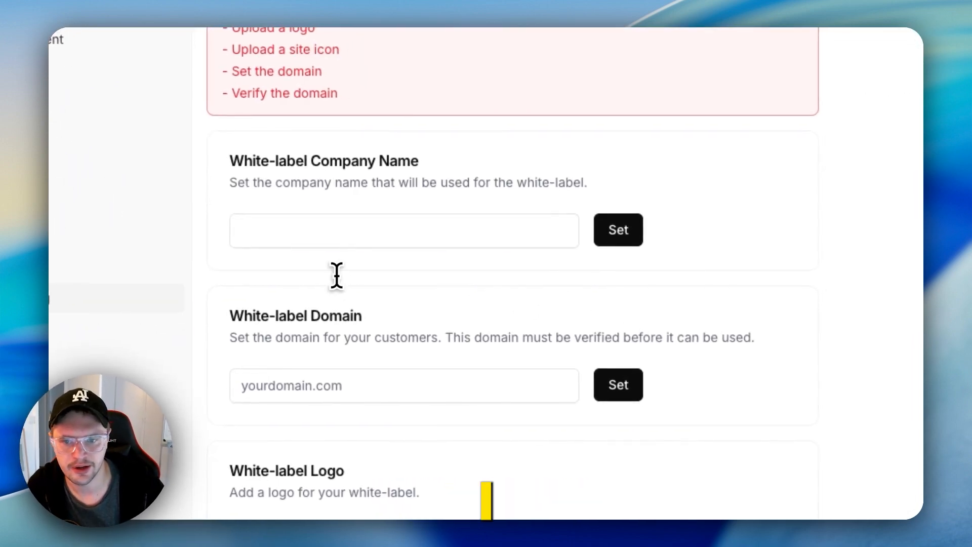
pyautogui.click(348, 247)
pyautogui.write('SellBy')
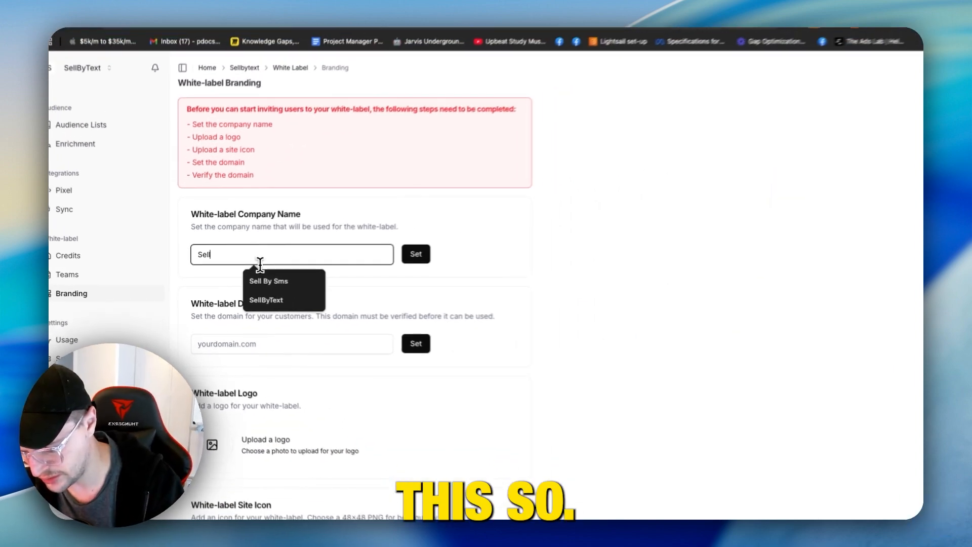
pyautogui.write('T')
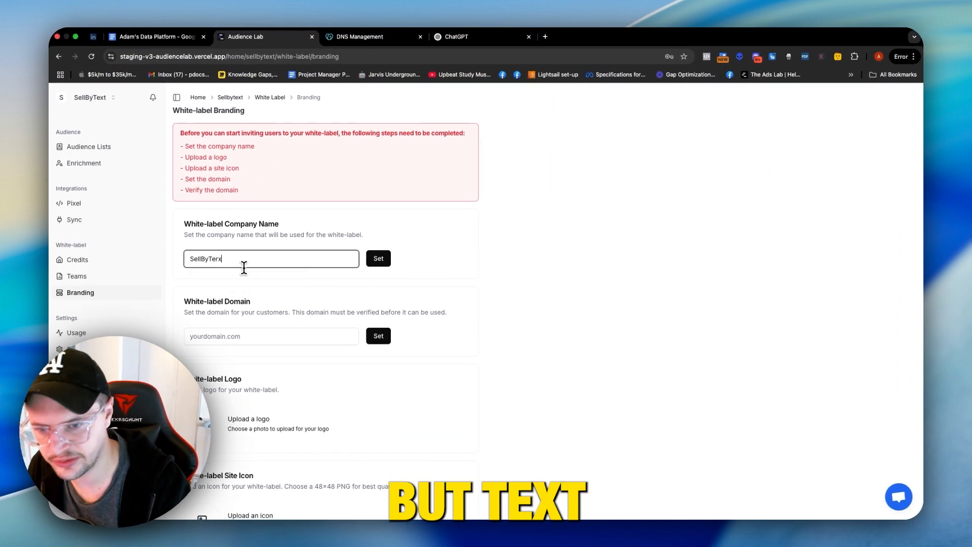
pyautogui.write('ext')
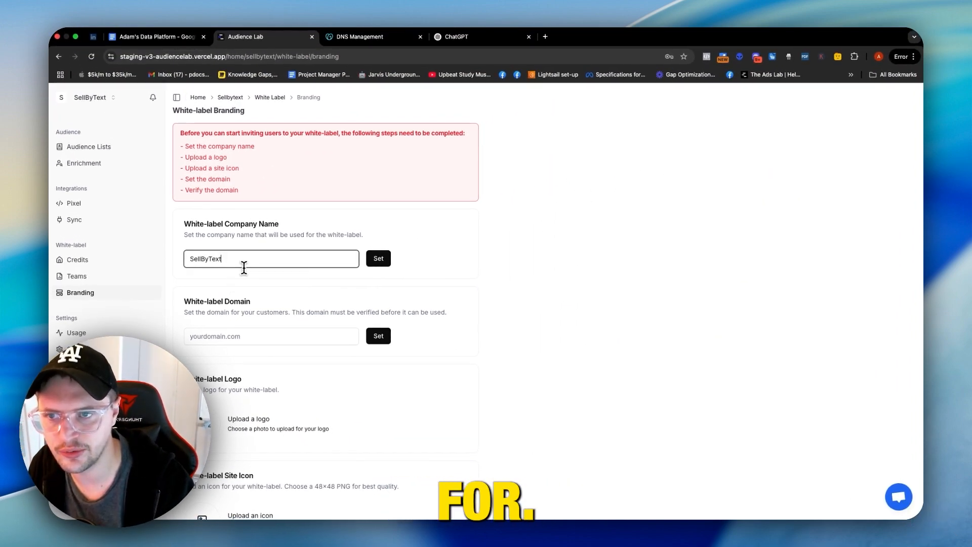
pyautogui.click(378, 258)
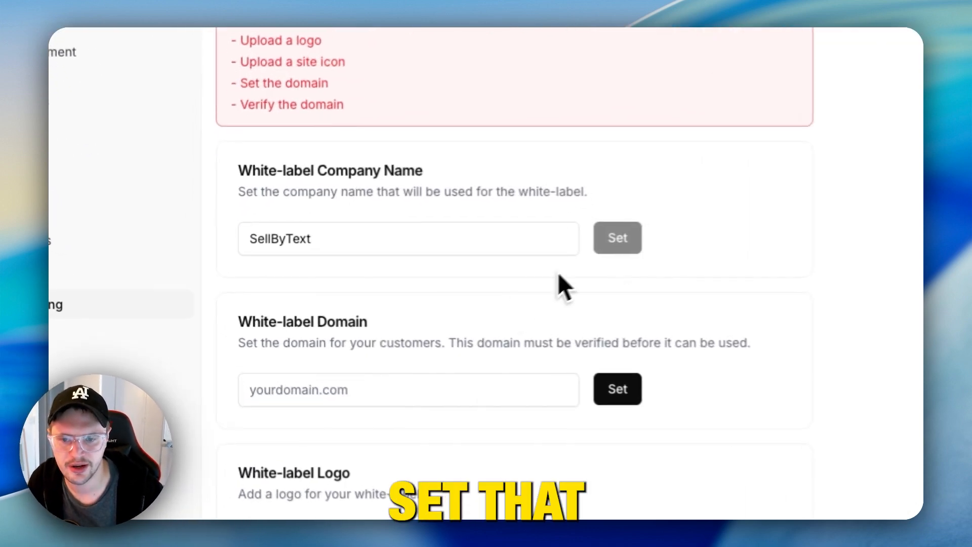
# Copy the sellbytext.io domain from the GoDaddy DNS Management page
pyautogui.scroll(-1, 354, 400)
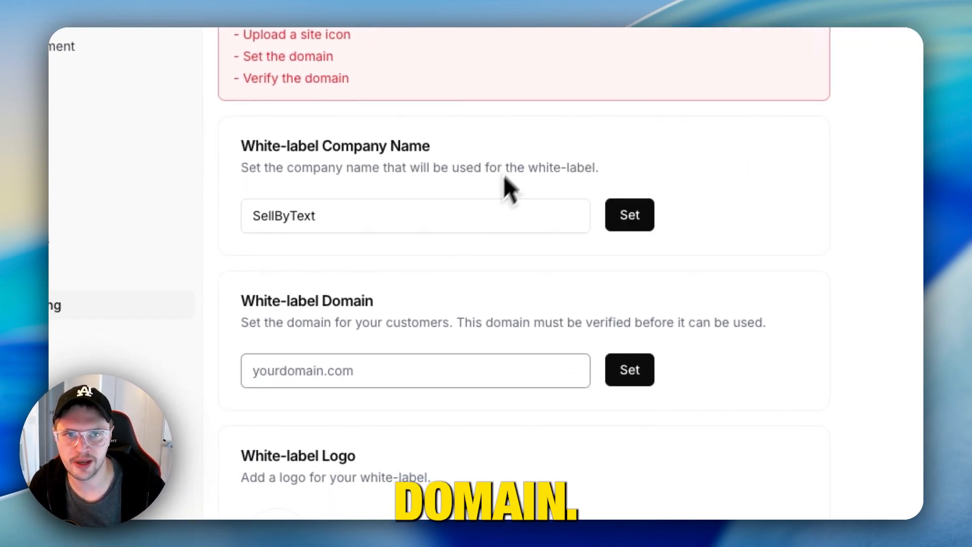
pyautogui.click(557, 43)
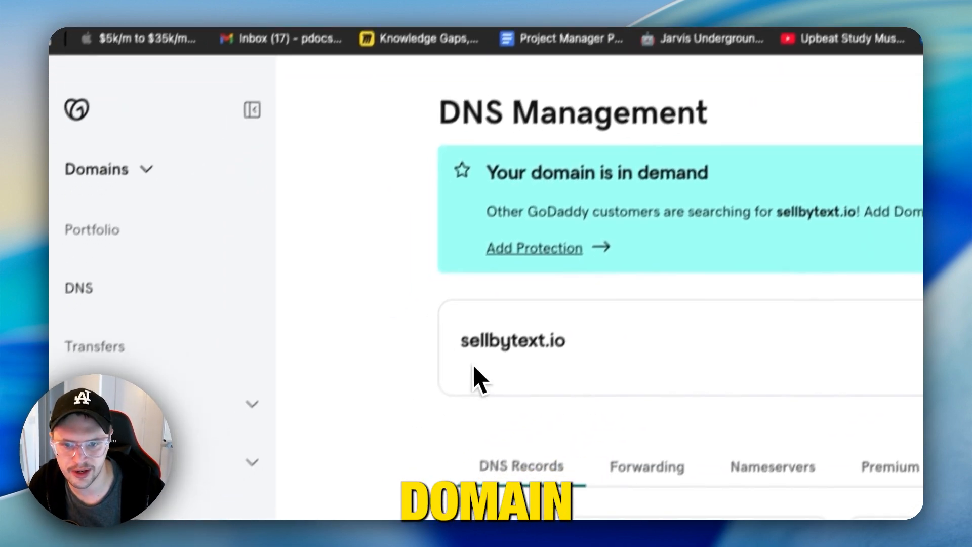
pyautogui.moveTo(459, 342); pyautogui.dragTo(570, 340)
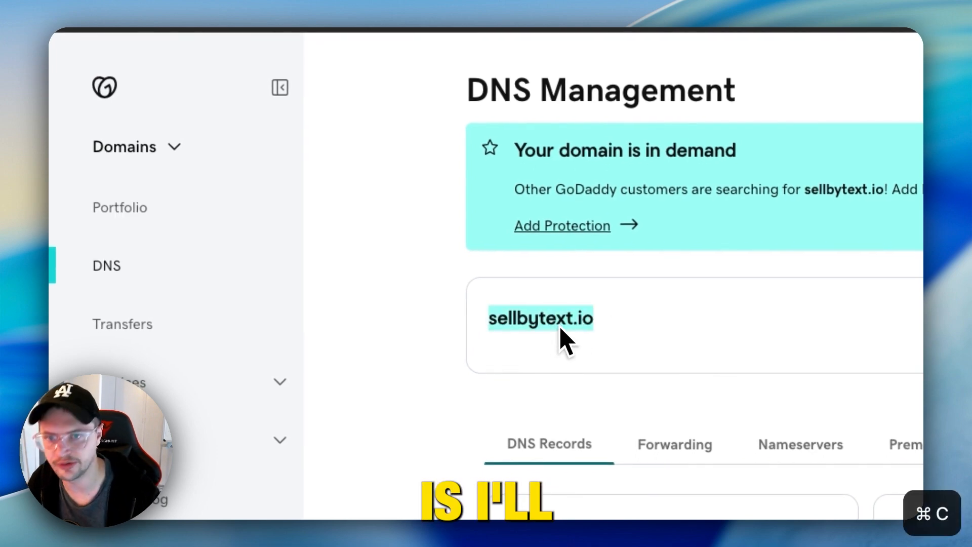
pyautogui.click(495, 44)
# Set the white-label domain to intent.sellbytext.io and select the CNAME value it provides
pyautogui.scroll(-2, 440, 252)
pyautogui.click(454, 393)
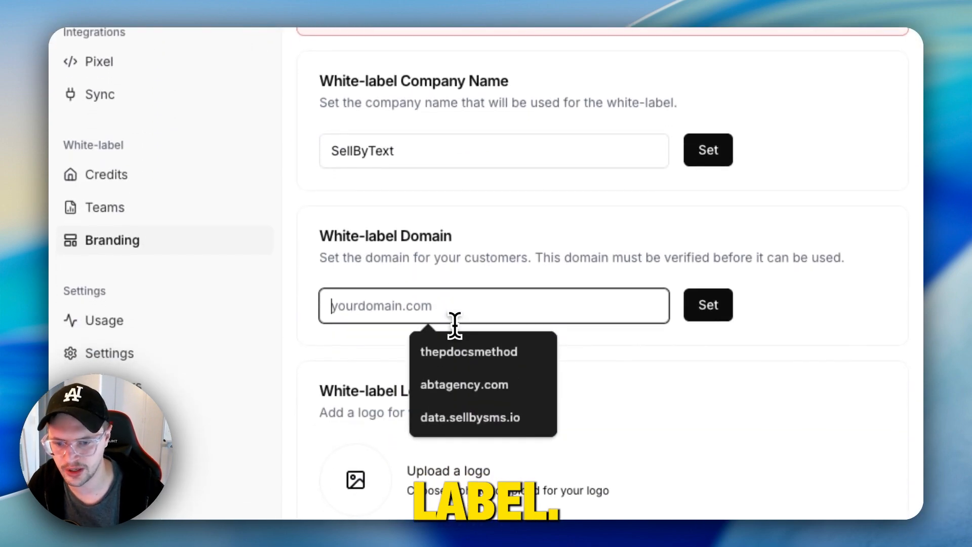
pyautogui.write('data')
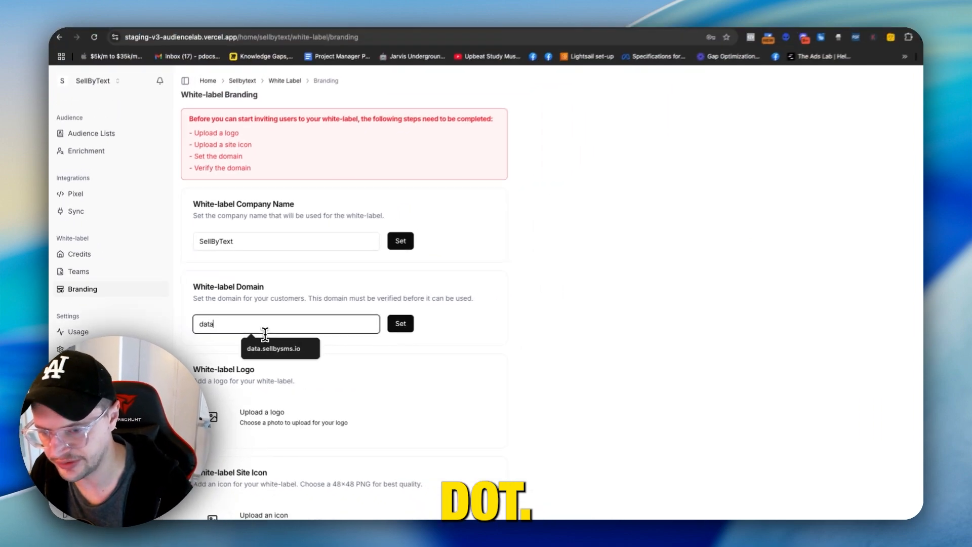
pyautogui.press('BackSpace')
pyautogui.press('BackSpace')
pyautogui.press('BackSpace')
pyautogui.press('BackSpace')
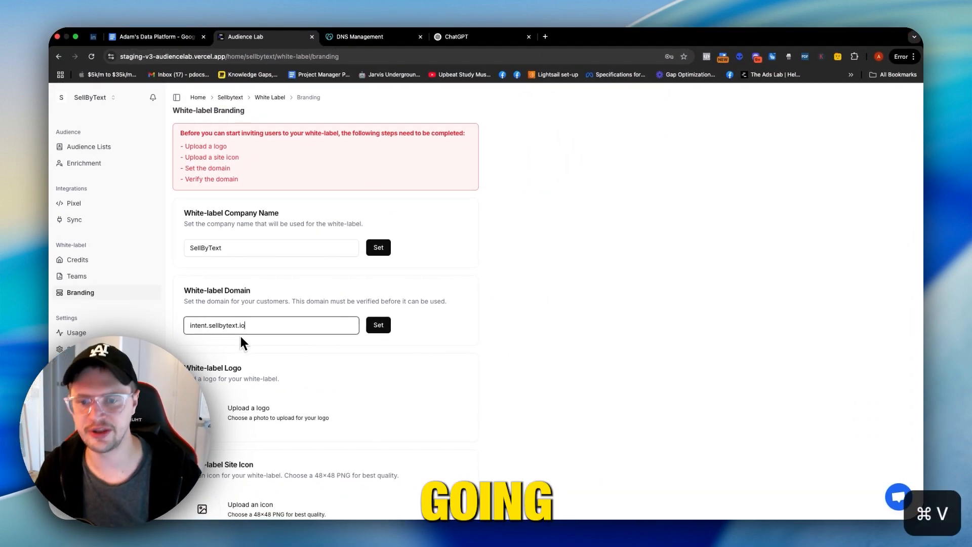
pyautogui.press('super+a')
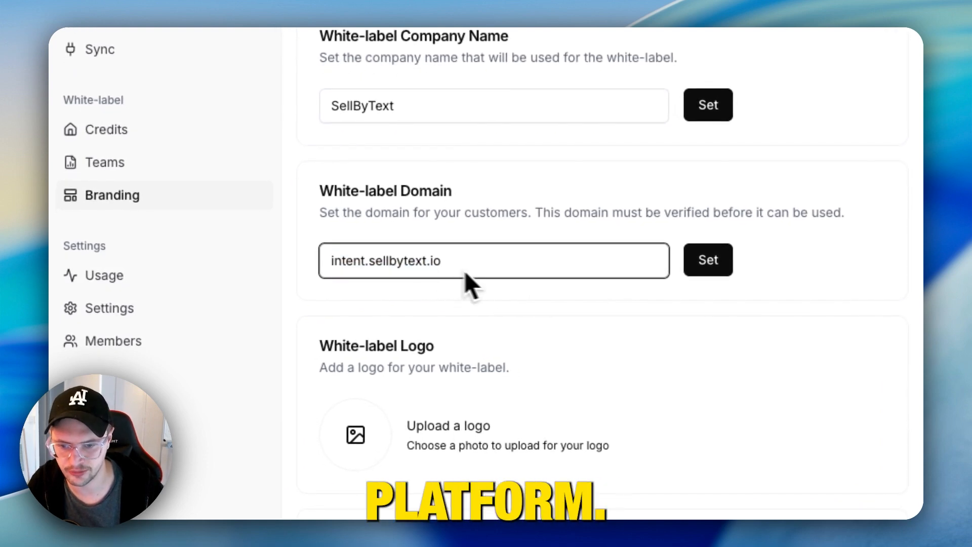
pyautogui.click(710, 262)
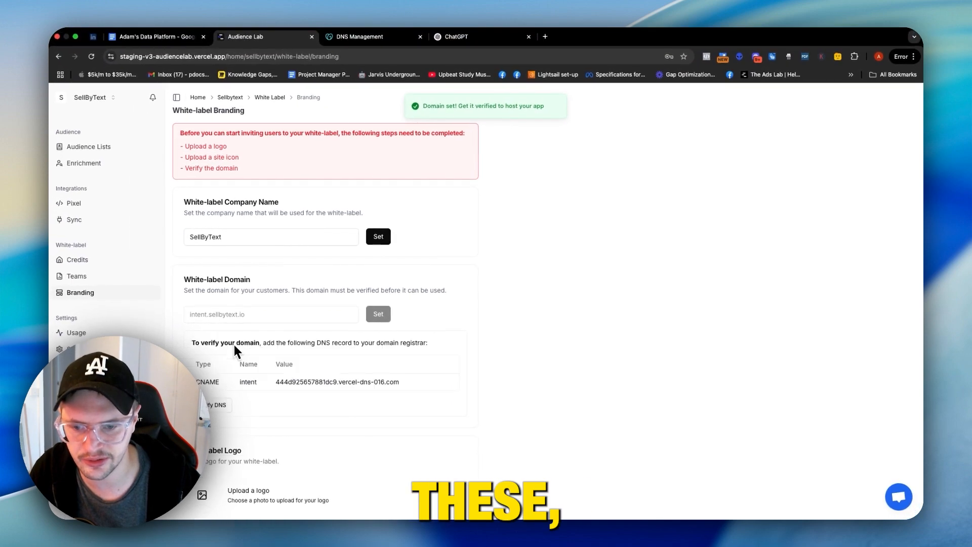
pyautogui.moveTo(332, 418); pyautogui.dragTo(551, 408)
pyautogui.press('super+c')
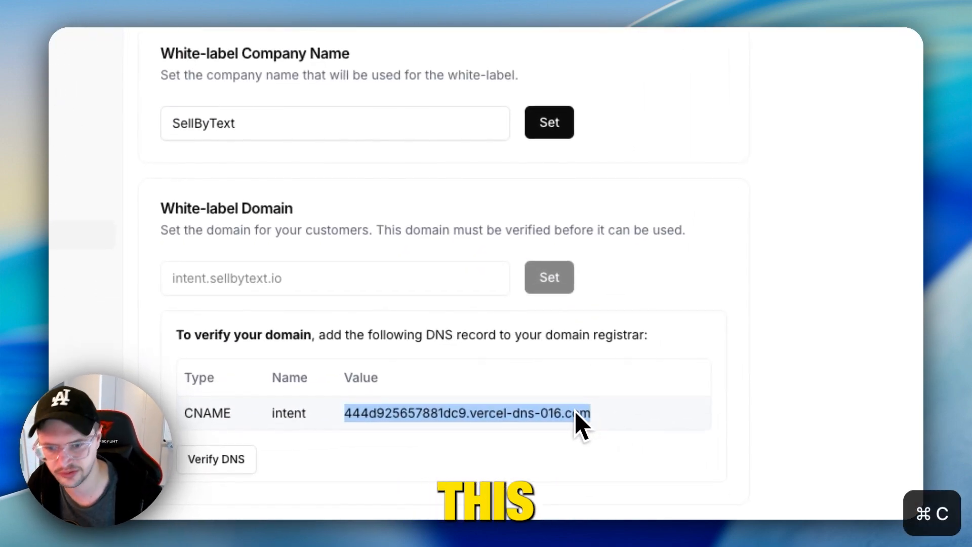
# Save a GoDaddy CNAME record 'intent' pointing to 444d925657881dc9.vercel-dns-016.com
pyautogui.click(424, 38)
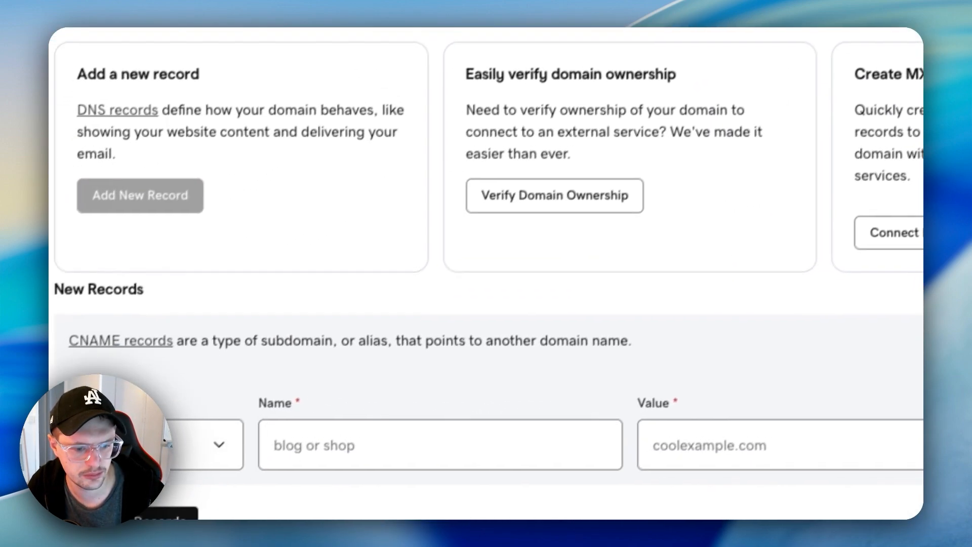
pyautogui.click(315, 452)
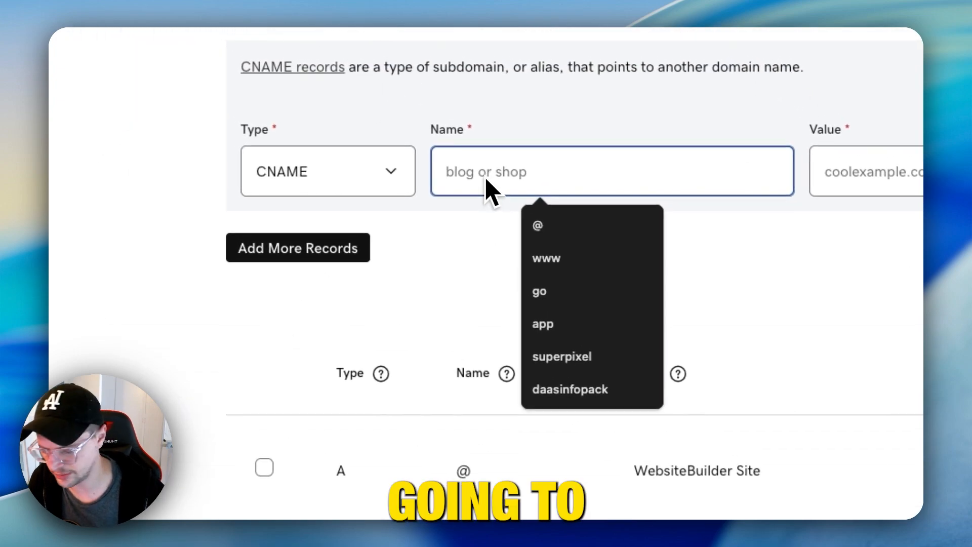
pyautogui.write('inten')
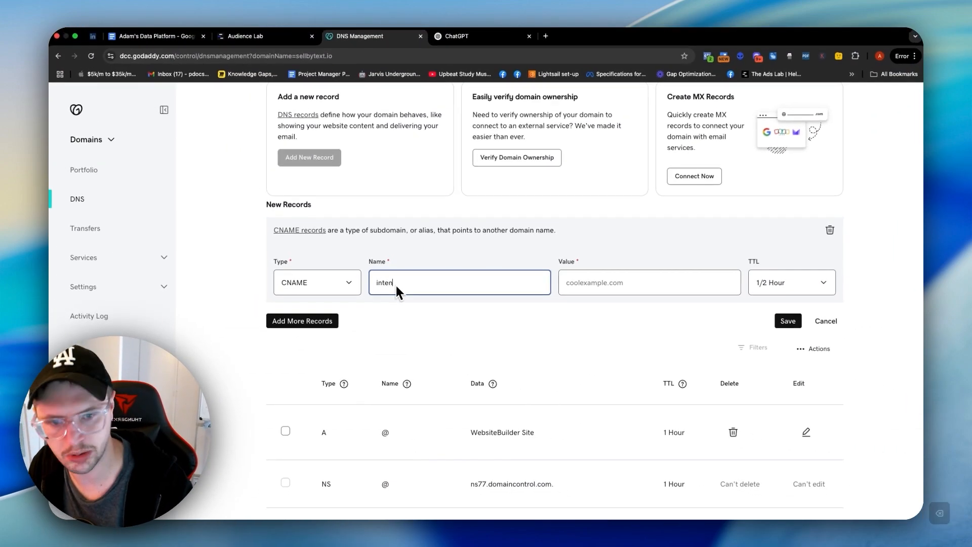
pyautogui.write('t')
pyautogui.press('Tab')
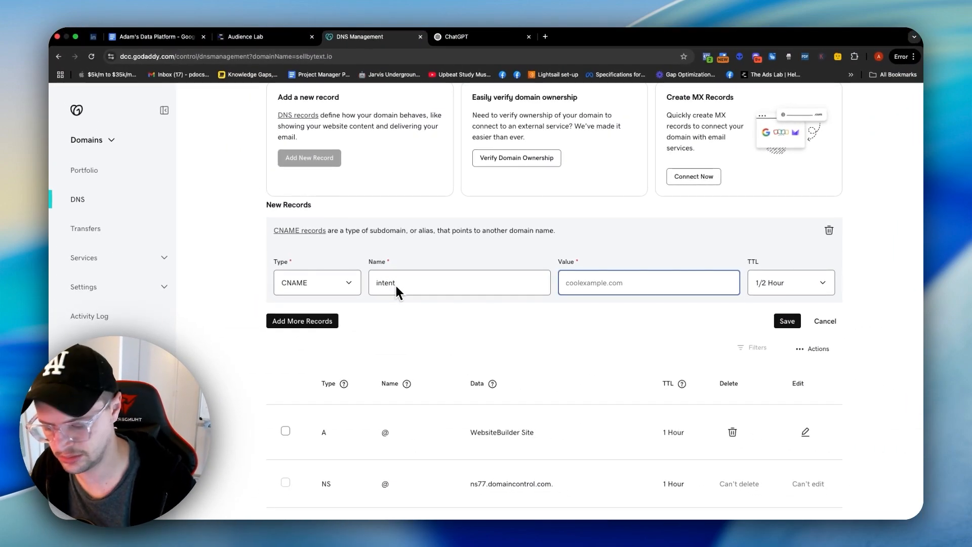
pyautogui.press('super+v')
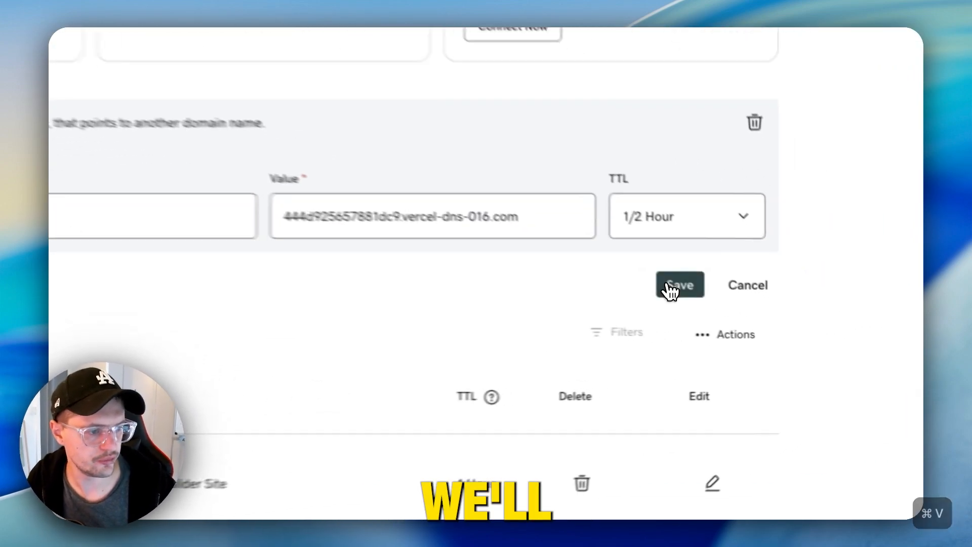
pyautogui.click(787, 321)
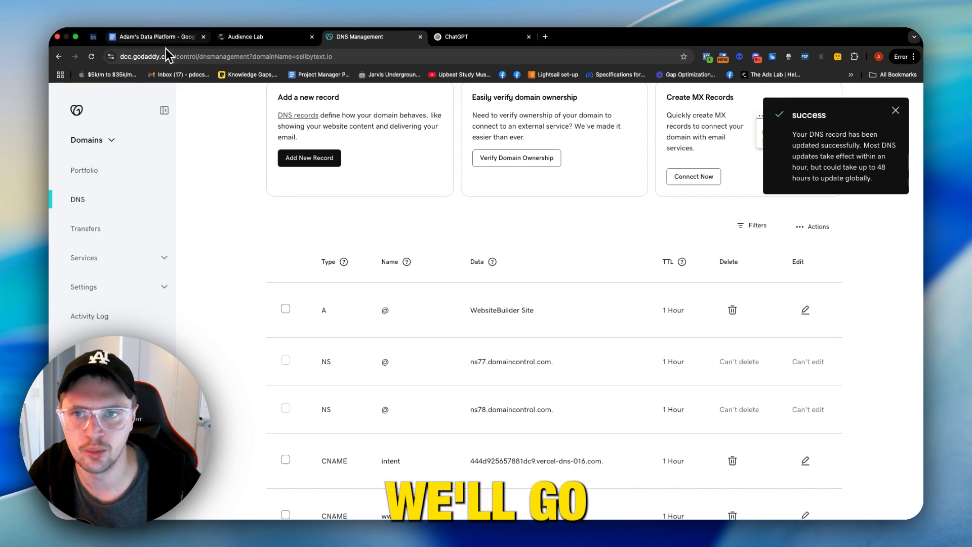
# Run Verify DNS for intent.sellbytext.io, which is not verified yet
pyautogui.click(245, 36)
pyautogui.scroll(-5, 456, 304)
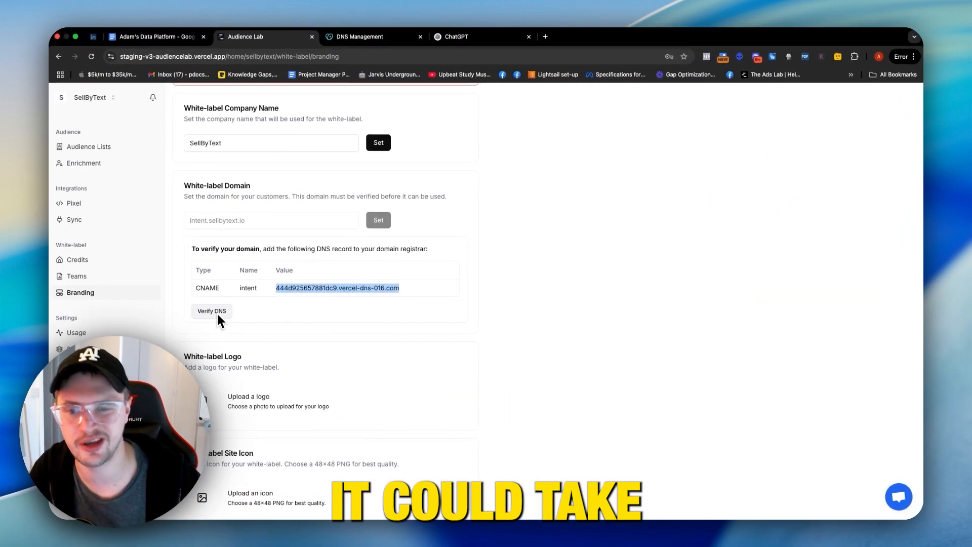
pyautogui.click(217, 312)
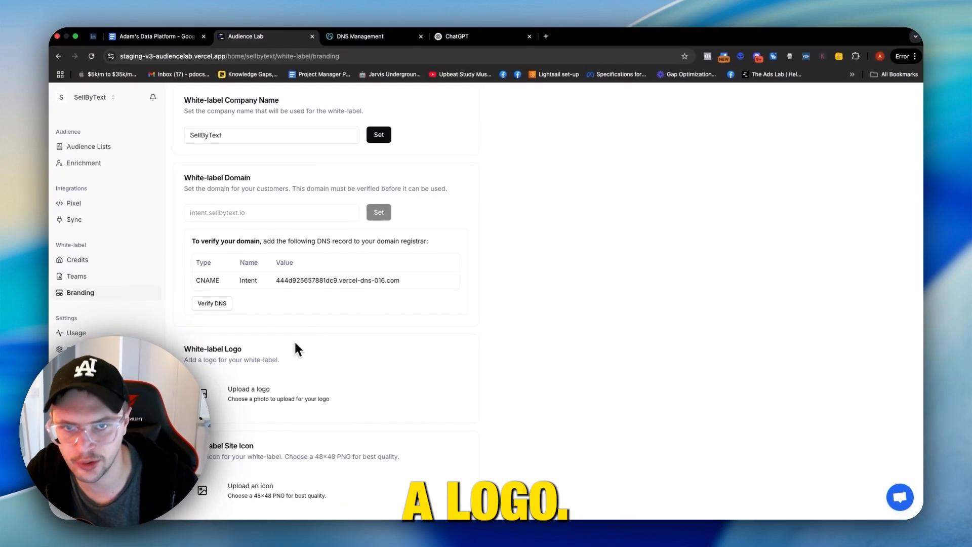
pyautogui.click(461, 36)
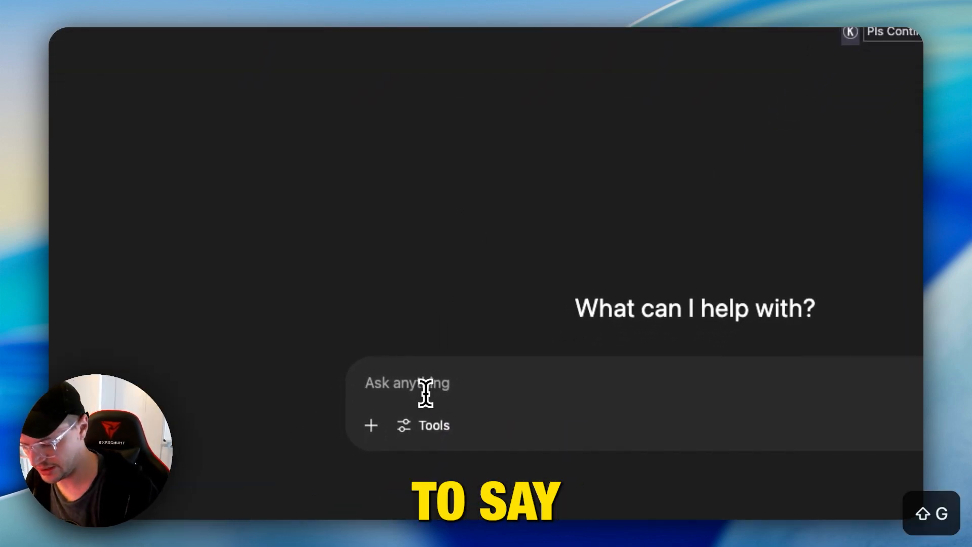
# Ask ChatGPT for a simple logo for a company making roofing-business lists and sending SMS
pyautogui.write('Ge')
pyautogui.press('BackSpace')
pyautogui.press('BackSpace')
pyautogui.write('Create me a si')
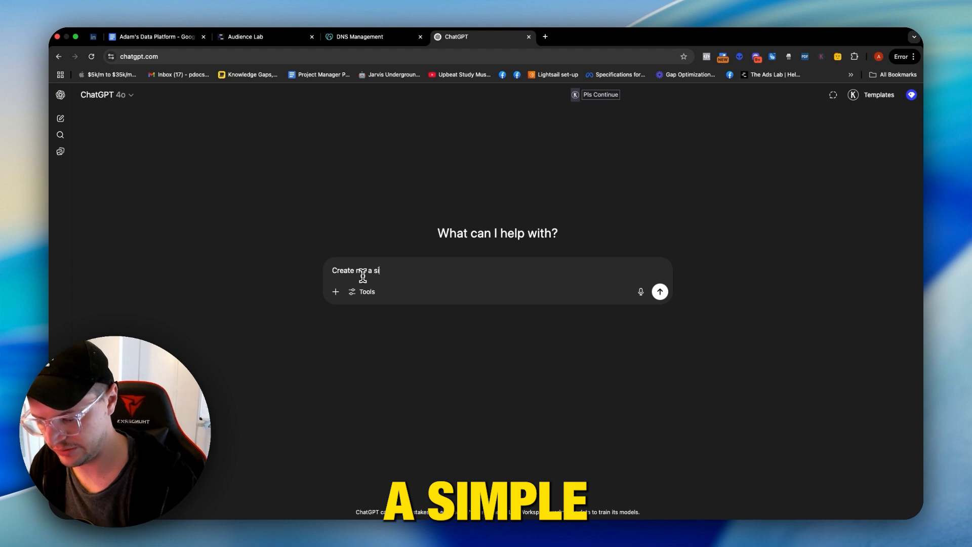
pyautogui.write('mple logo fopr my')
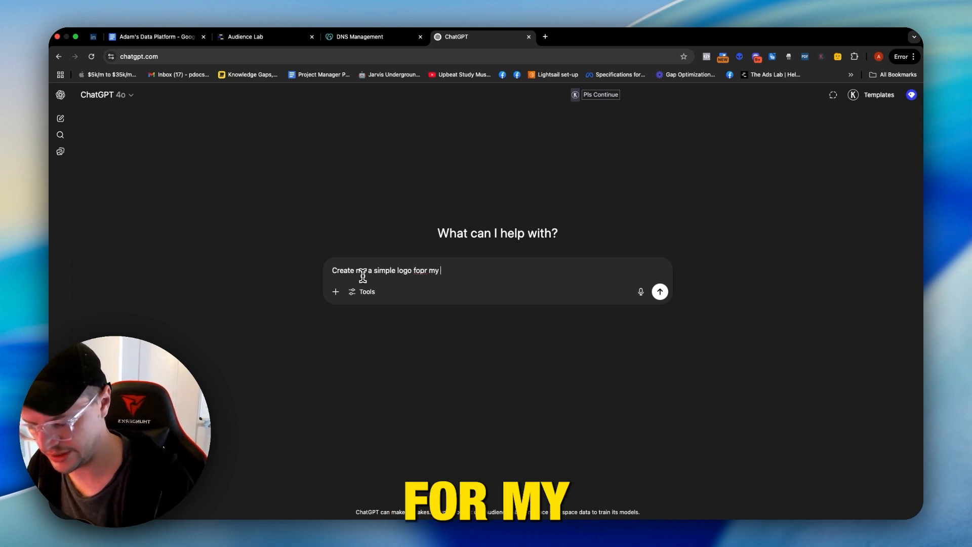
pyautogui.press('BackSpace')
pyautogui.press('BackSpace')
pyautogui.press('BackSpace')
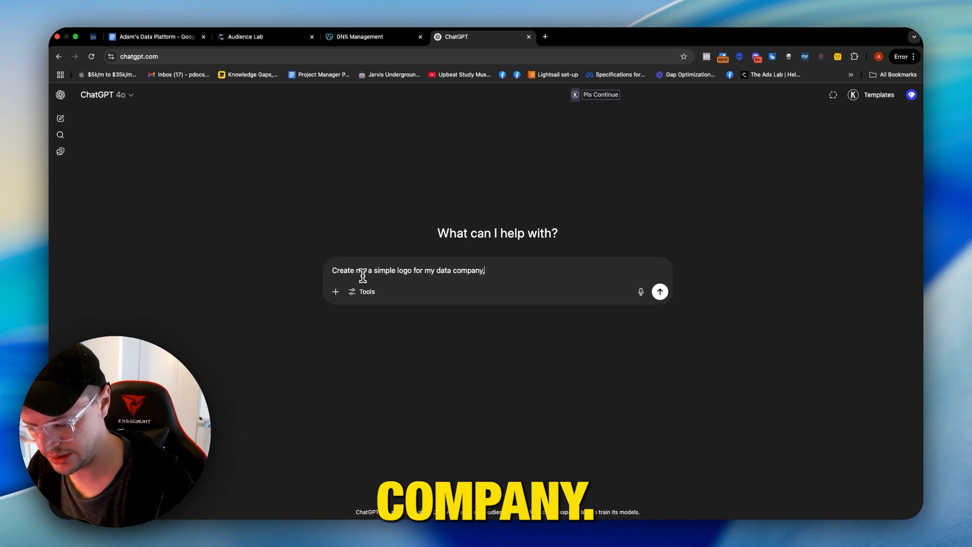
pyautogui.write('lists for')
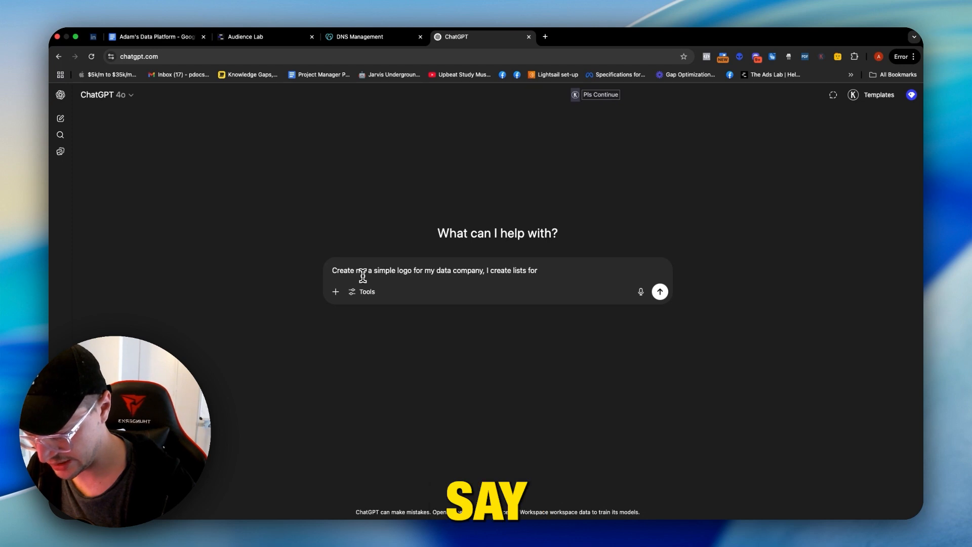
pyautogui.write('roofing')
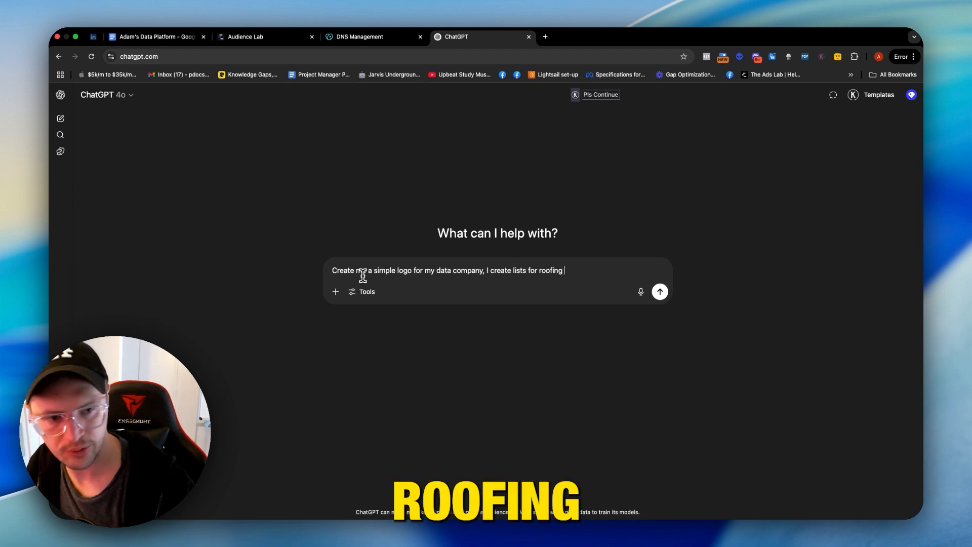
pyautogui.press('BackSpace')
pyautogui.press('BackSpace')
pyautogui.press('BackSpace')
pyautogui.write('sine')
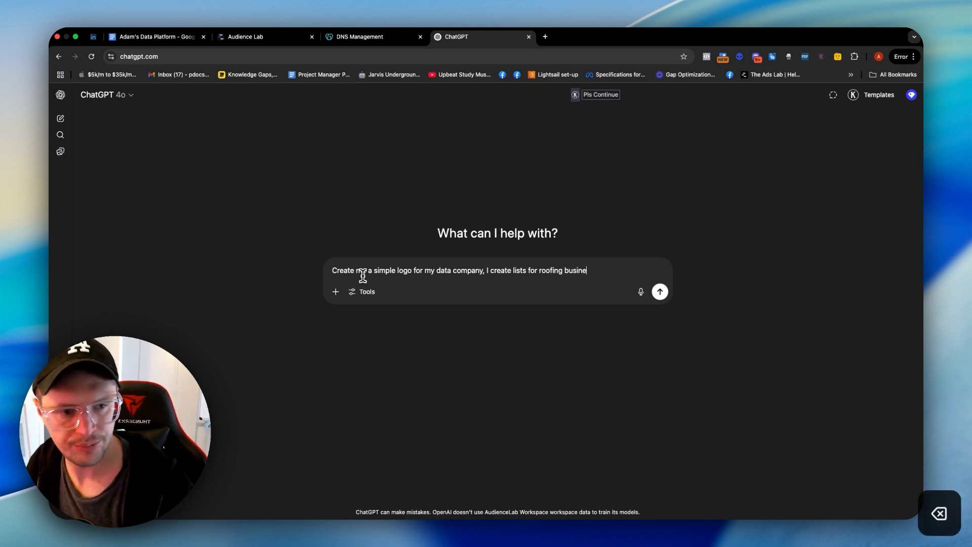
pyautogui.write('sses and send sms')
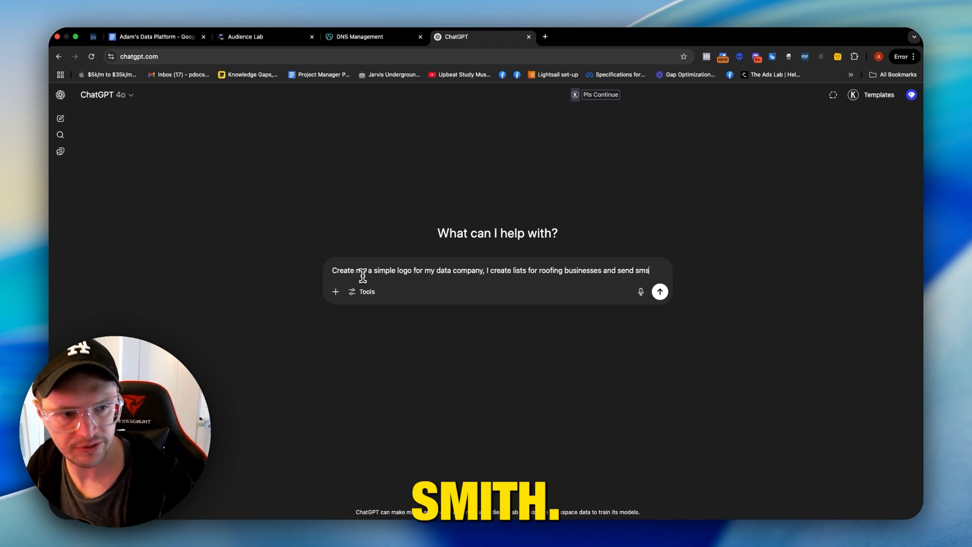
pyautogui.write('.')
pyautogui.press('Return')
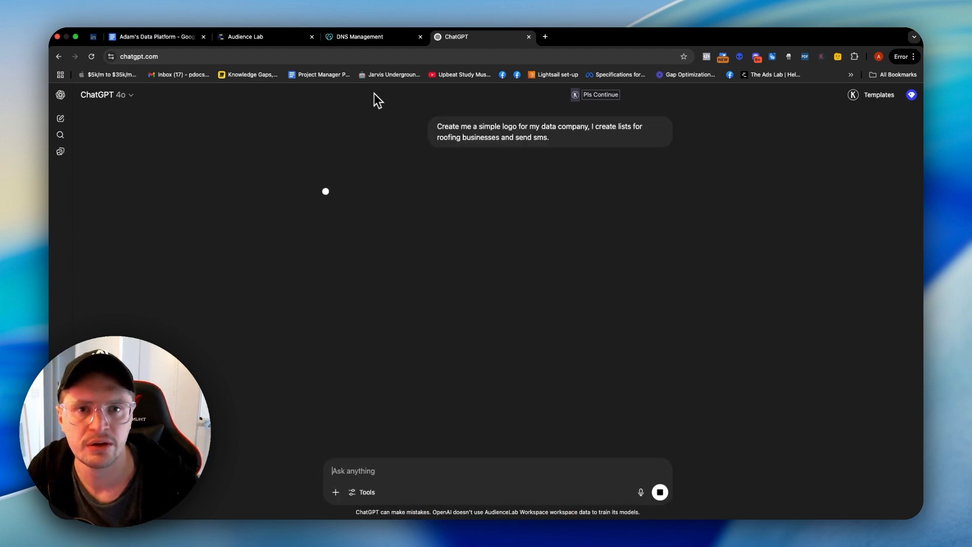
# Re-run Verify DNS until 'Domain verified!' appears, then view the generated RoofText logo
pyautogui.click(249, 40)
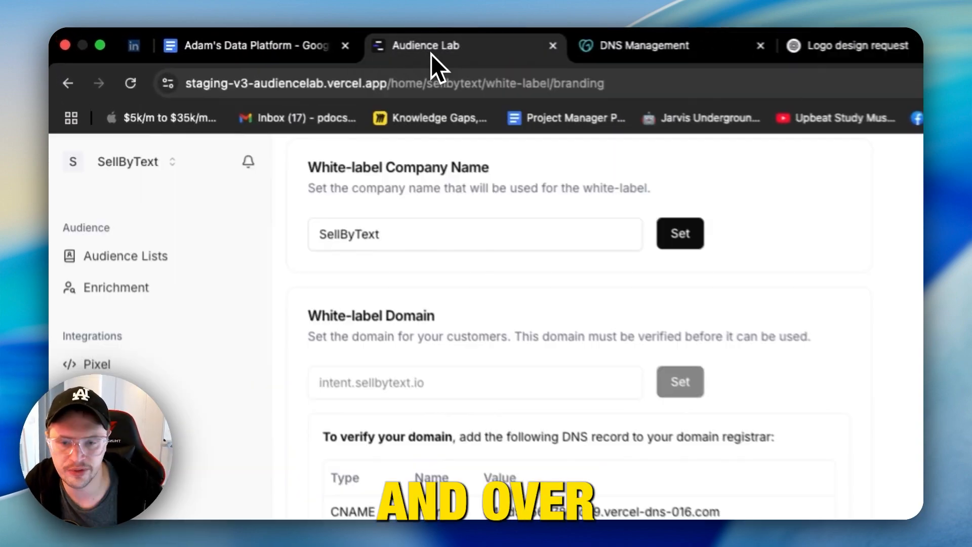
pyautogui.click(260, 232)
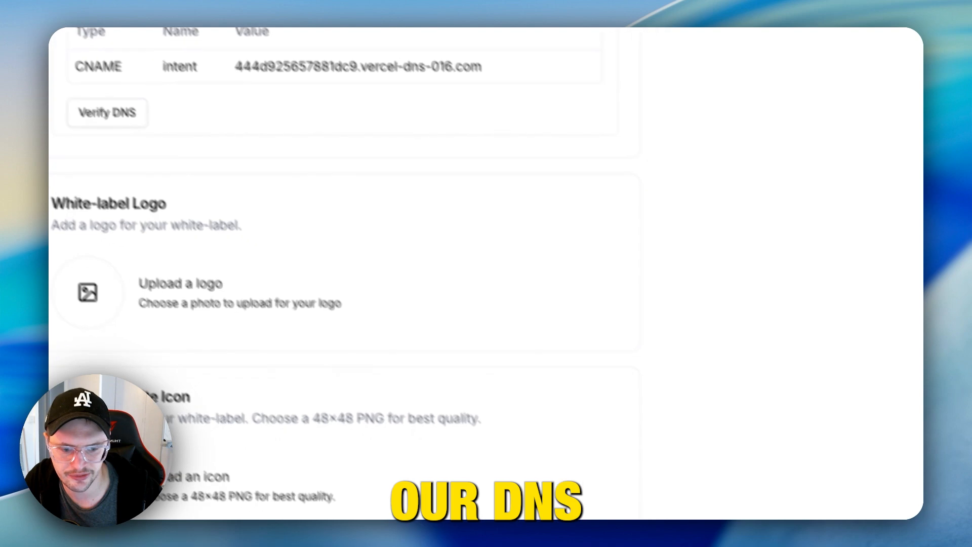
pyautogui.tripleClick(116, 158)
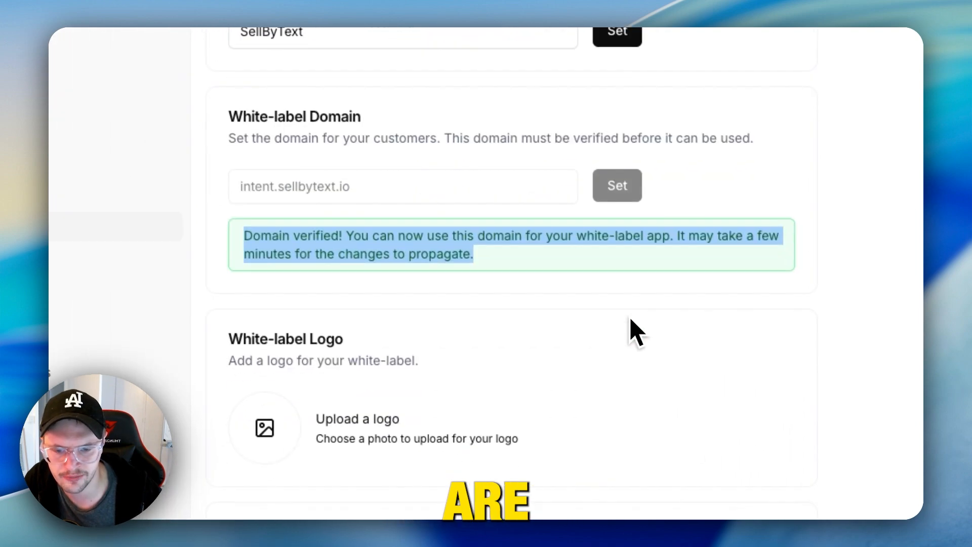
pyautogui.click(548, 35)
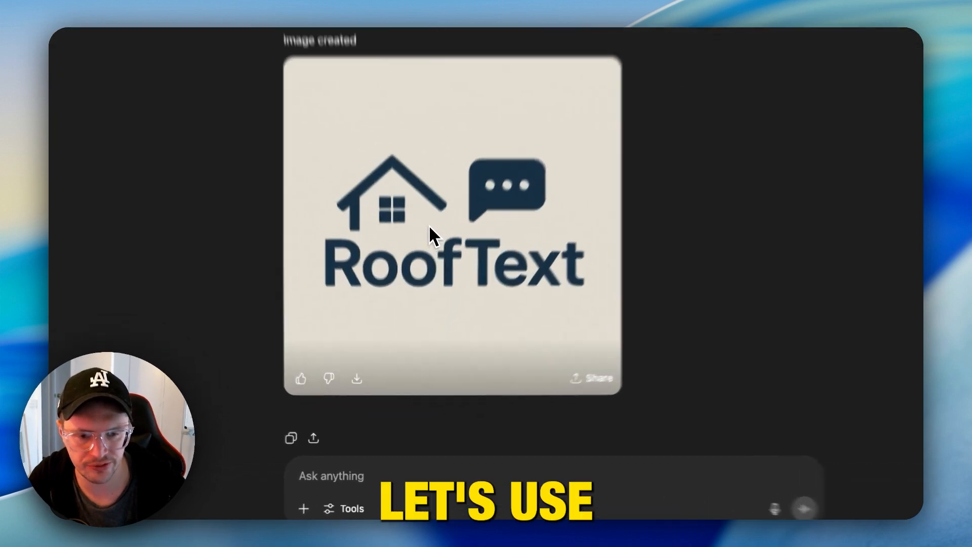
# Save the RoofText logo as a PNG and request a 42 by 42 px icon version
pyautogui.rightClick(416, 308)
pyautogui.click(483, 189)
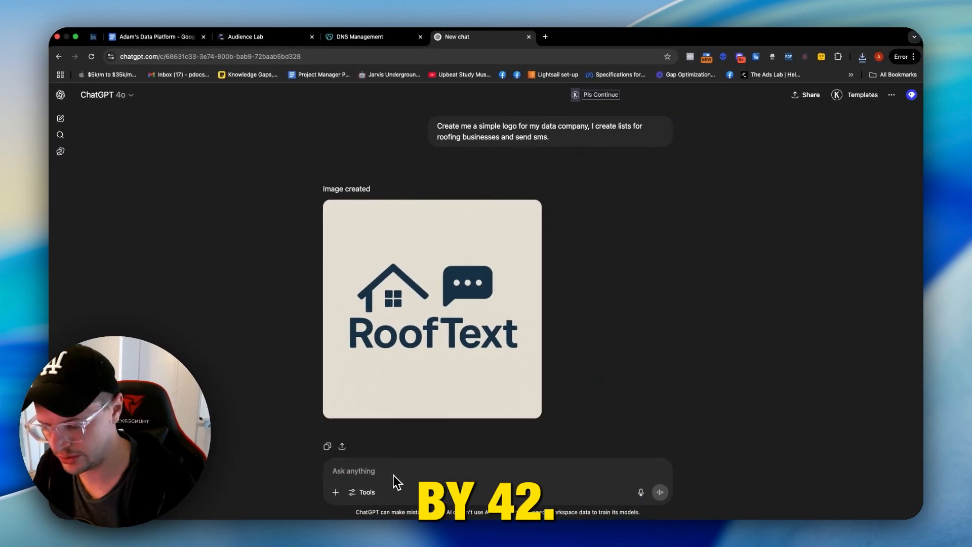
pyautogui.click(394, 476)
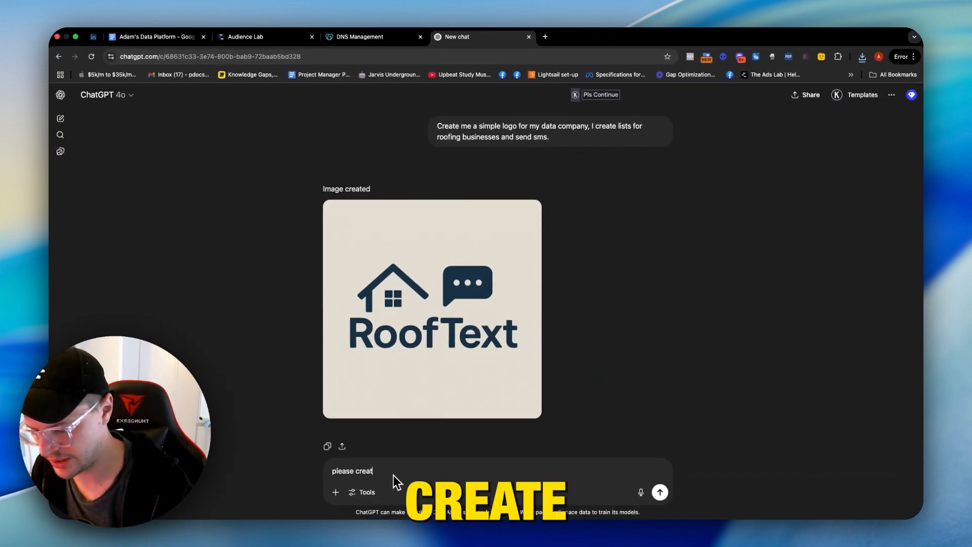
pyautogui.write('please create another one which is 42 ')
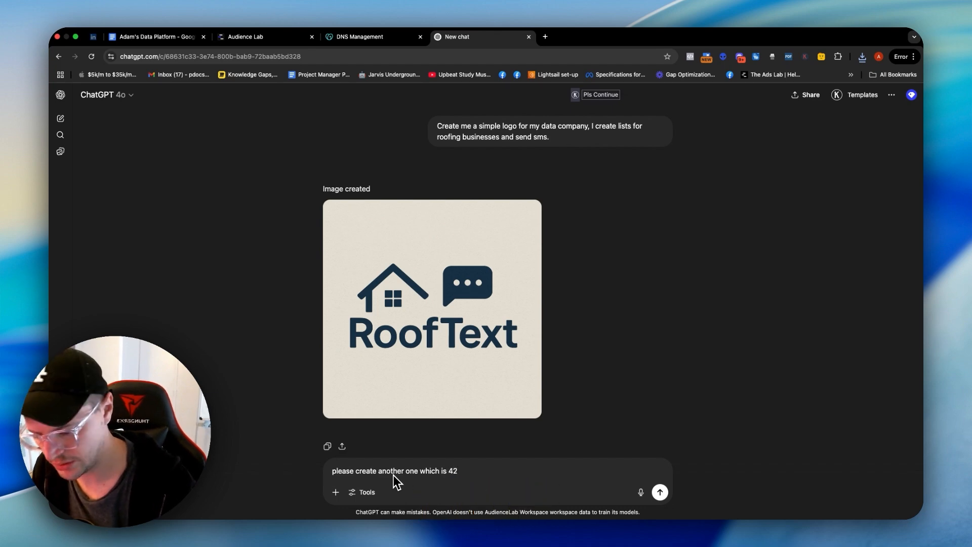
pyautogui.write('by 42 px')
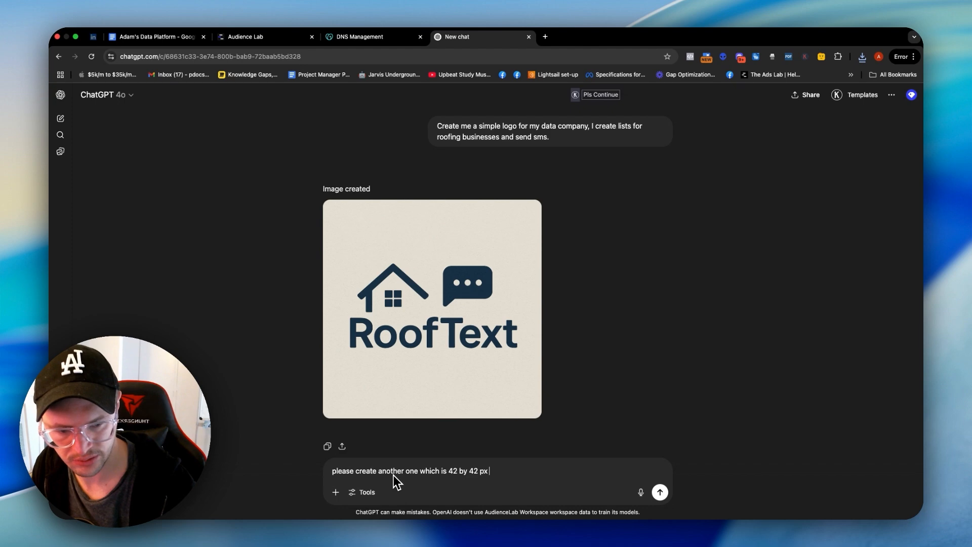
pyautogui.press('Return')
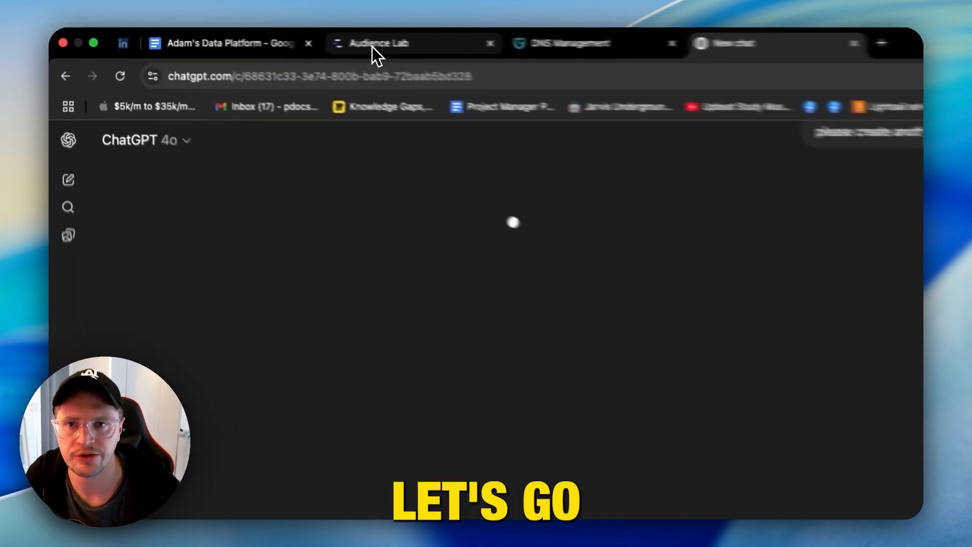
pyautogui.click(281, 36)
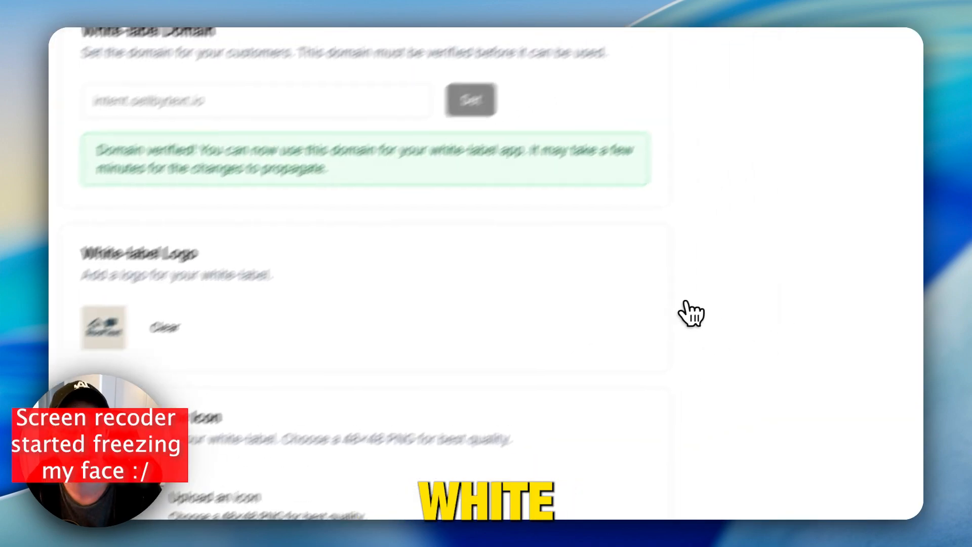
pyautogui.scroll(5, 691, 314)
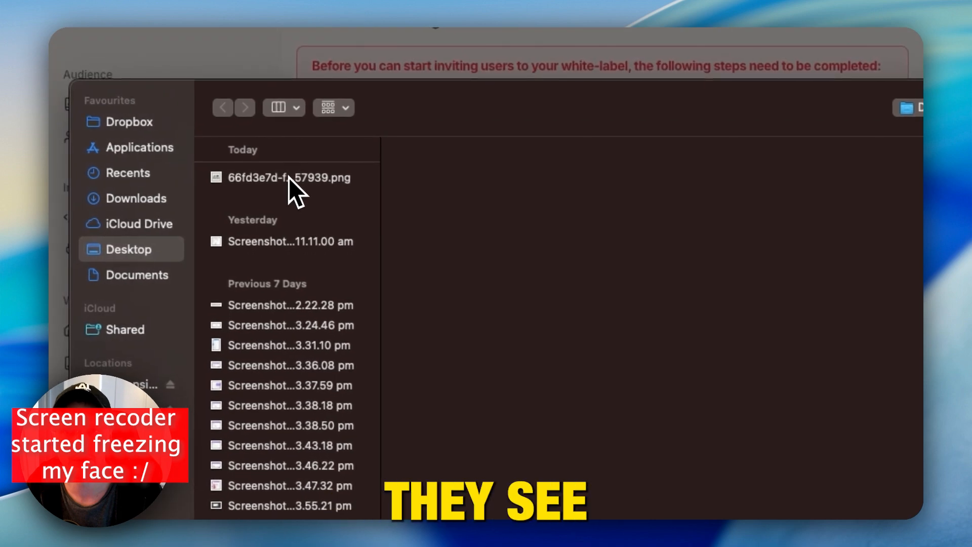
# Upload the house-and-chat-bubble PNG as the white-label site icon
pyautogui.click(290, 178)
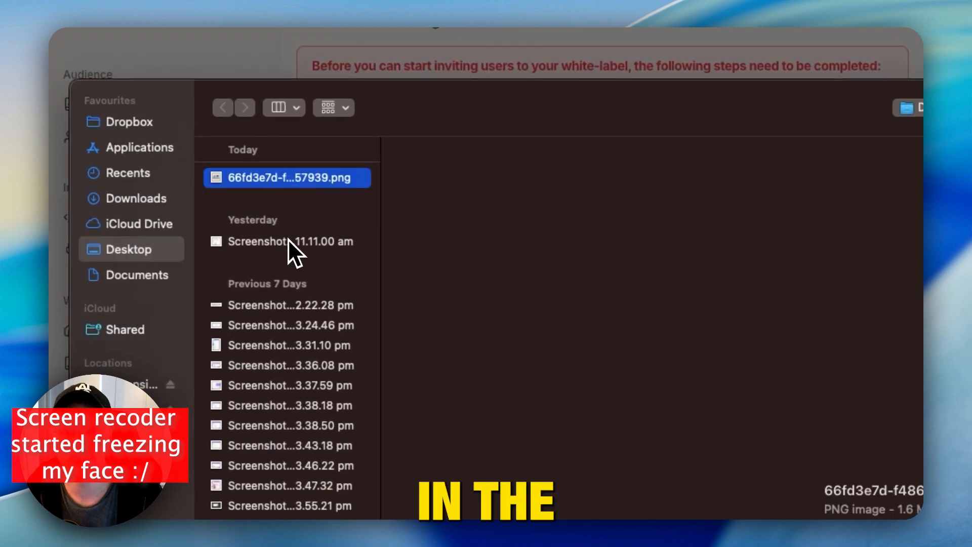
pyautogui.click(291, 247)
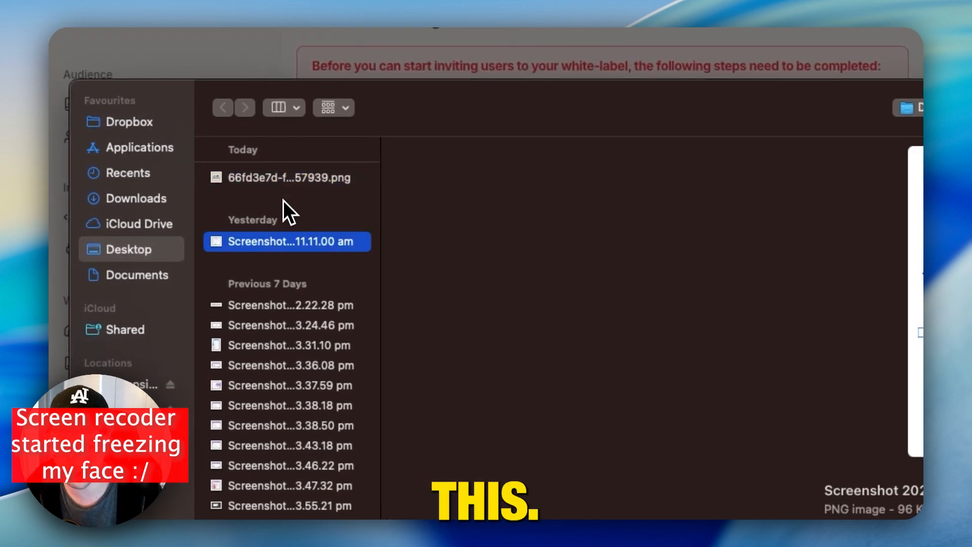
pyautogui.click(285, 179)
pyautogui.press('Down')
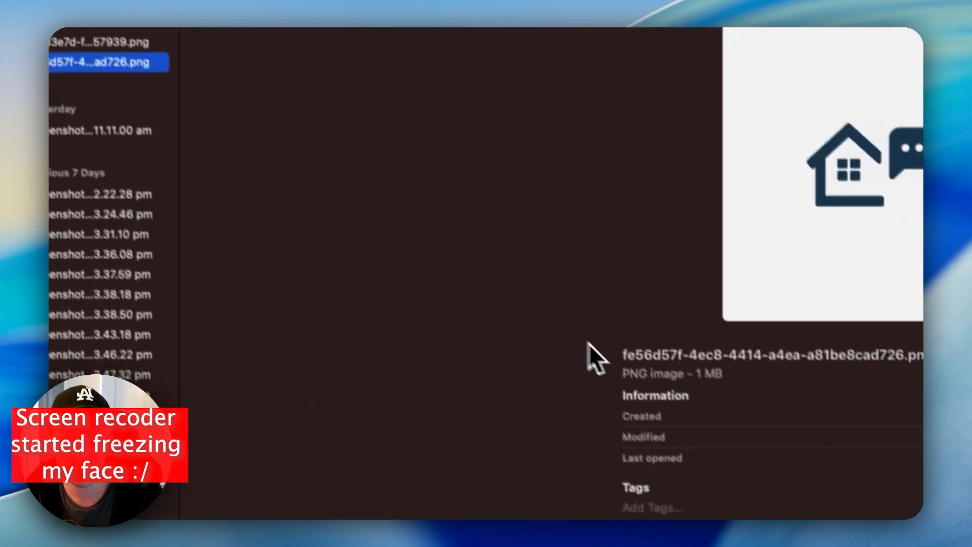
pyautogui.press('Return')
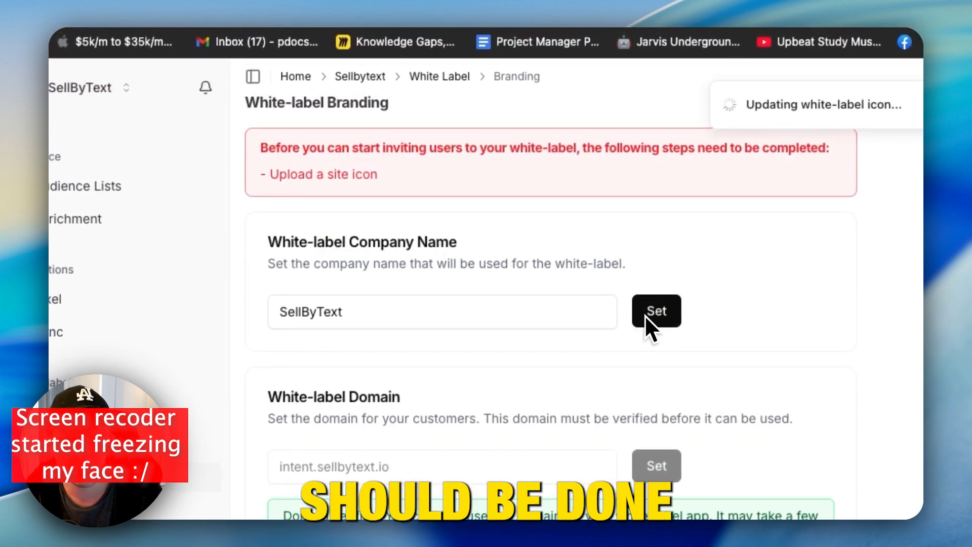
# Save SellByText as the company name and review the setup checklist
pyautogui.click(654, 324)
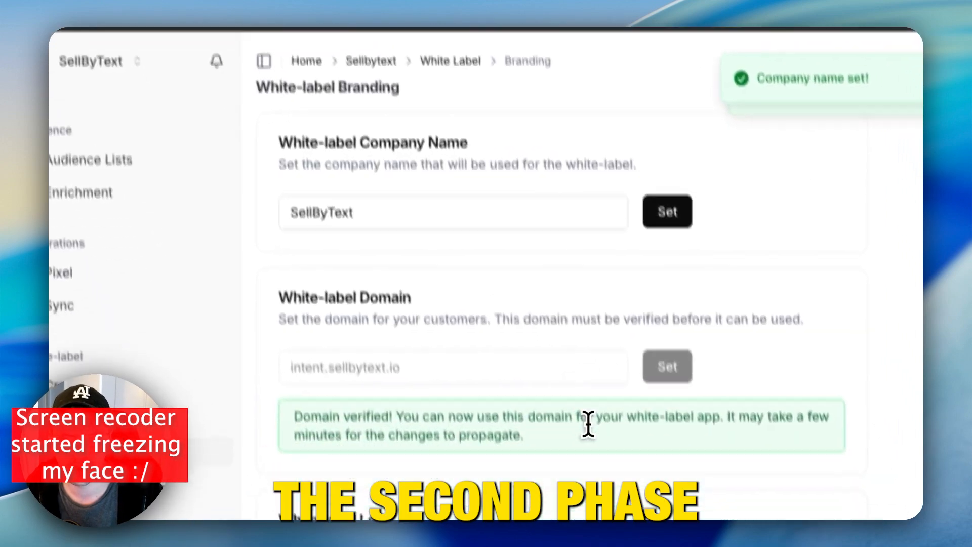
pyautogui.click(267, 59)
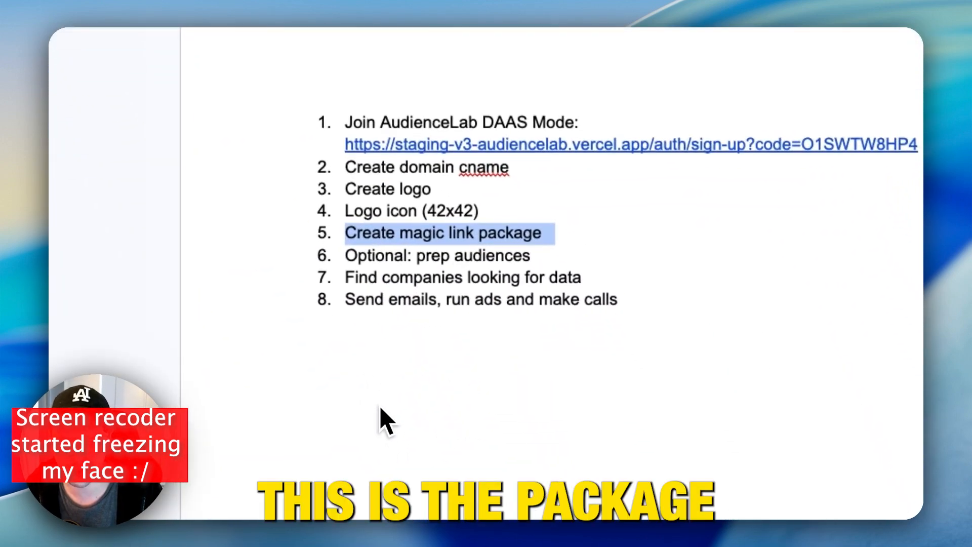
pyautogui.hotkey('ctrl', 'Tab')
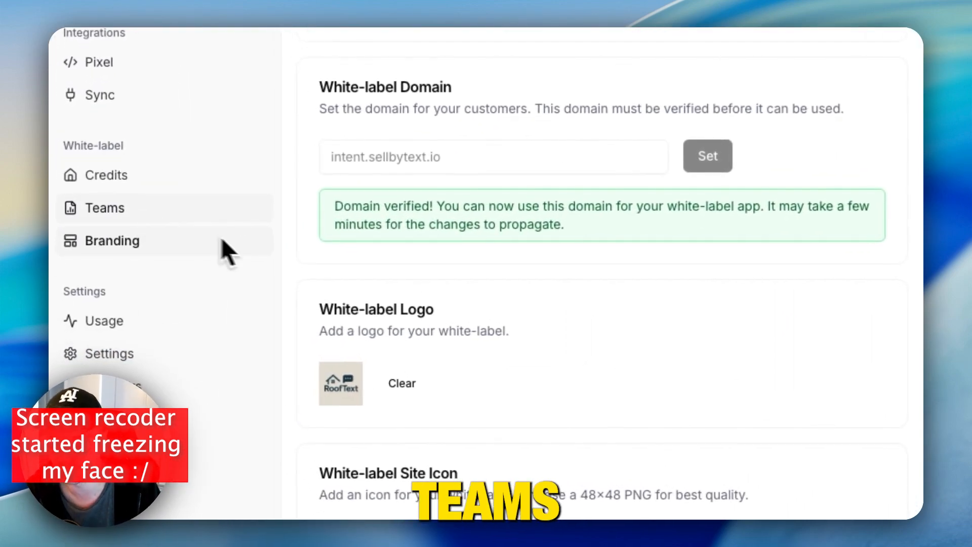
# Start a new signup link from Teams named roofing_starter_package and generate its code
pyautogui.click(215, 213)
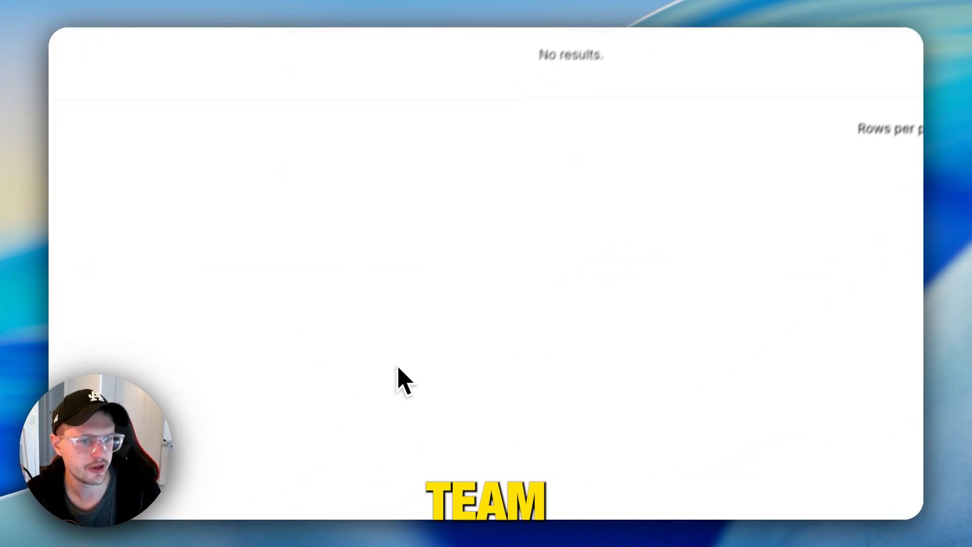
pyautogui.click(875, 195)
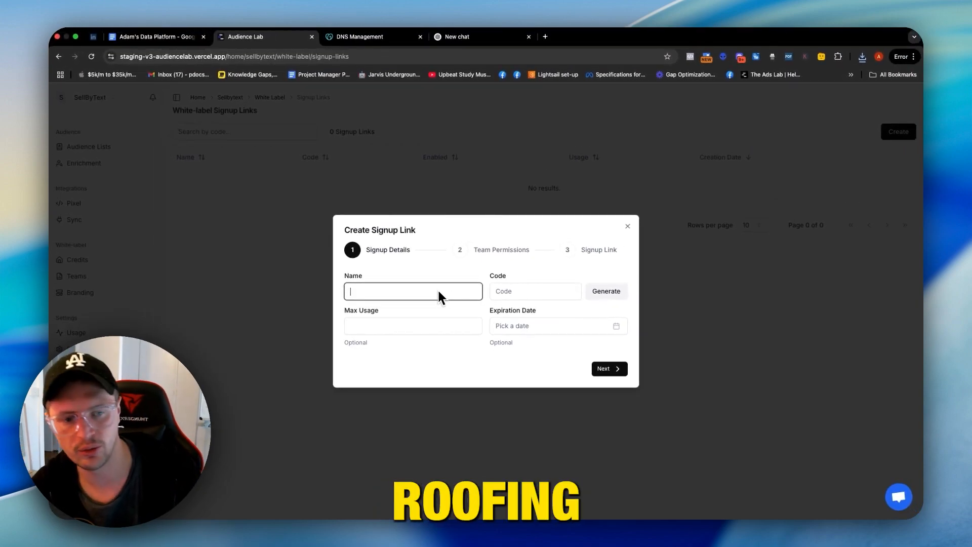
pyautogui.write('roofing')
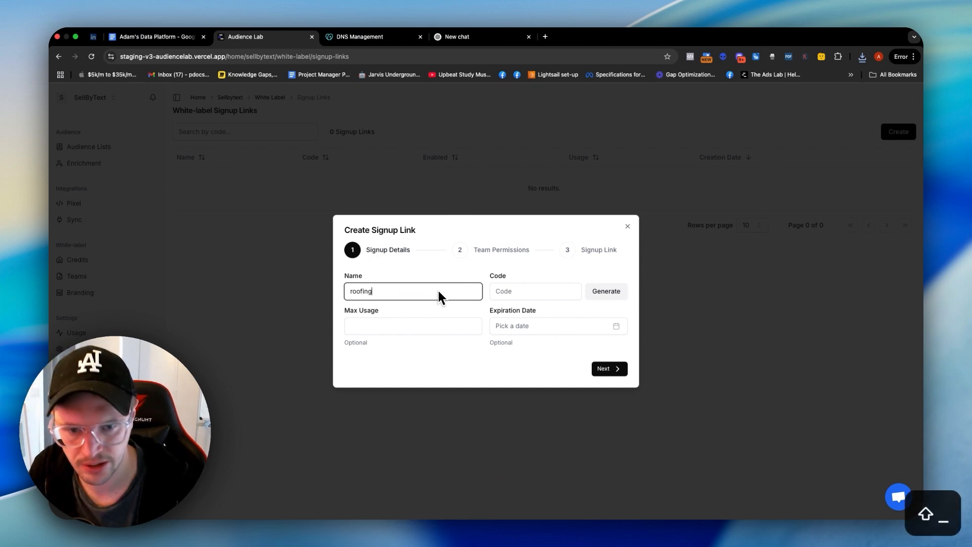
pyautogui.write('_t')
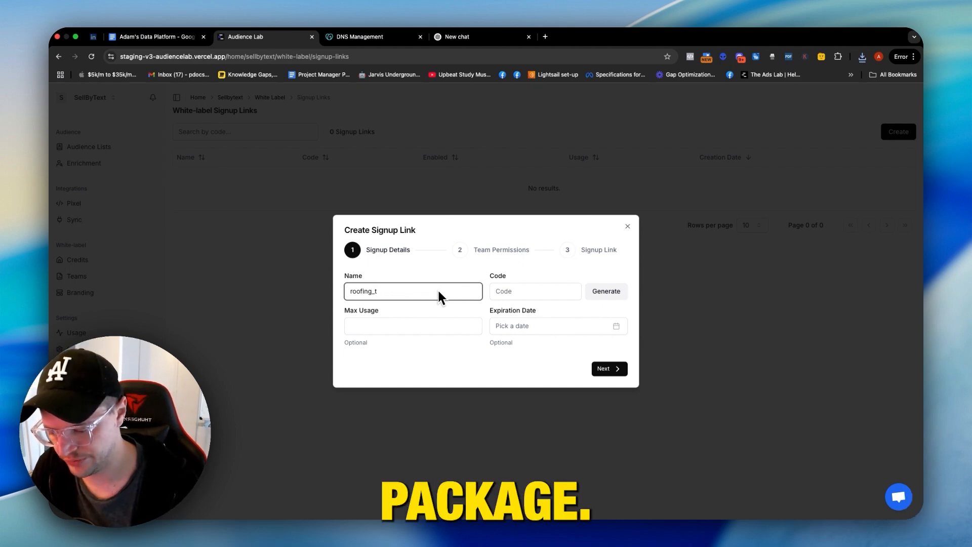
pyautogui.press('BackSpace')
pyautogui.write('starter_')
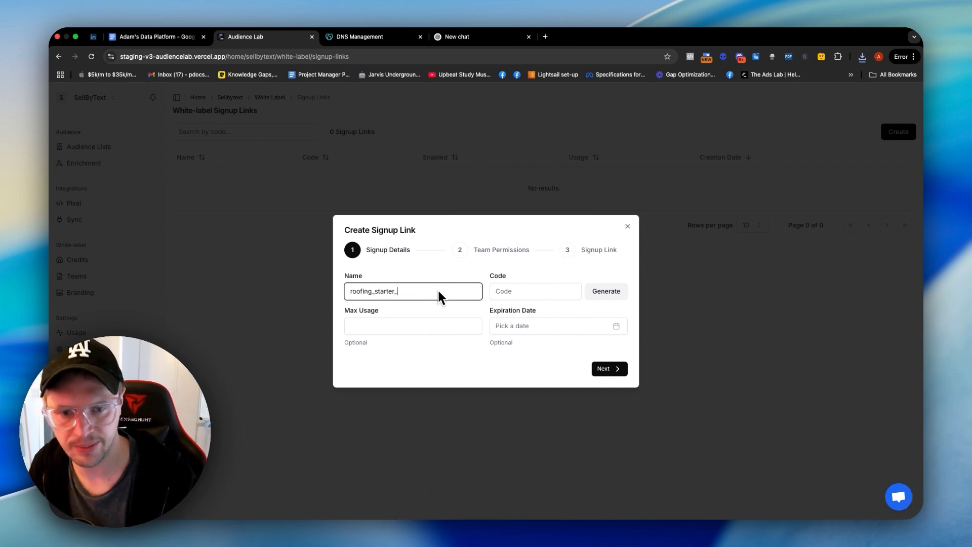
pyautogui.write('package')
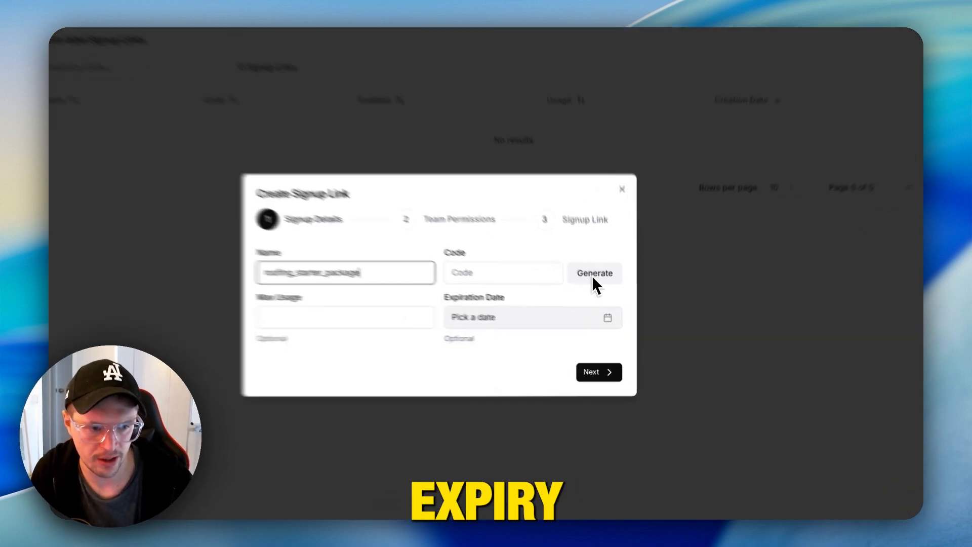
pyautogui.click(595, 274)
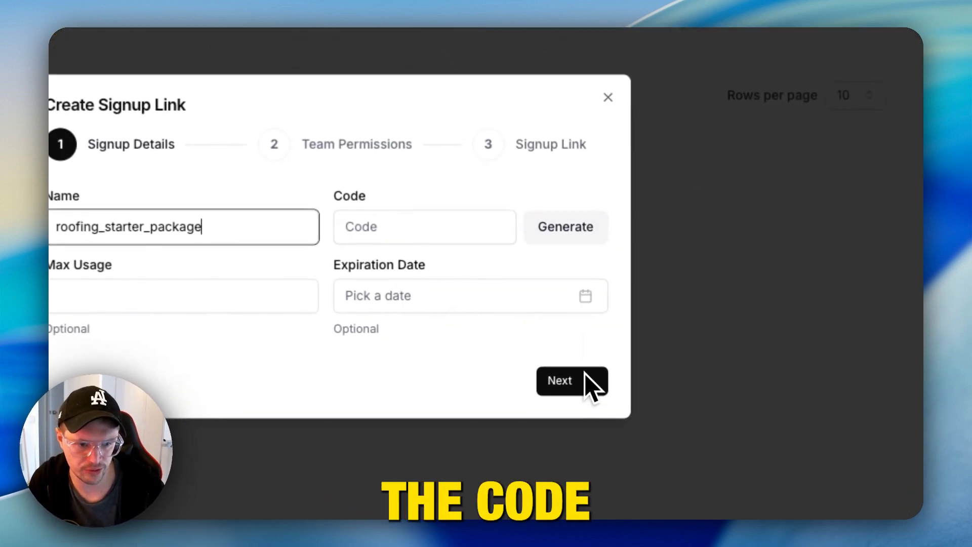
# Set the team permission limits to 2 monthly audiences and 1 monthly pixel
pyautogui.click(572, 381)
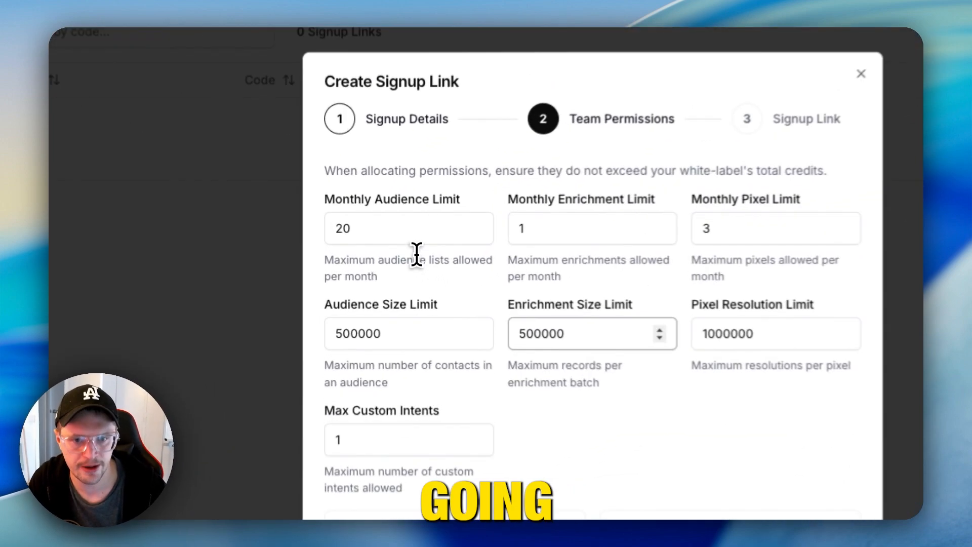
pyautogui.click(417, 239)
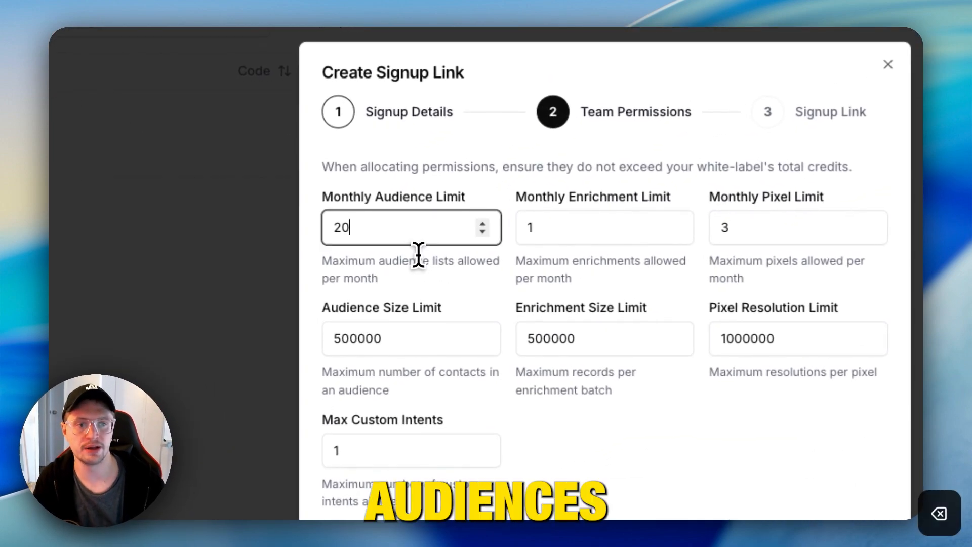
pyautogui.press('BackSpace')
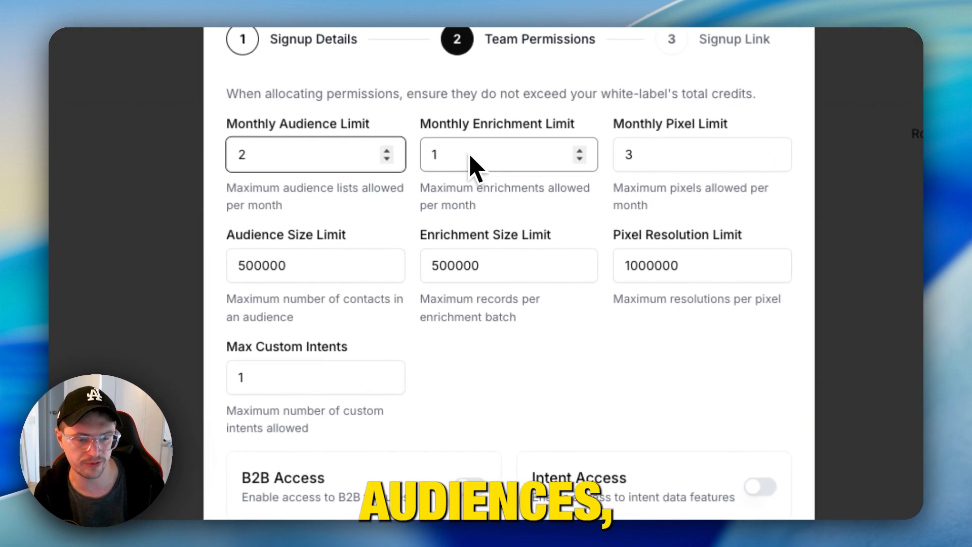
pyautogui.click(506, 240)
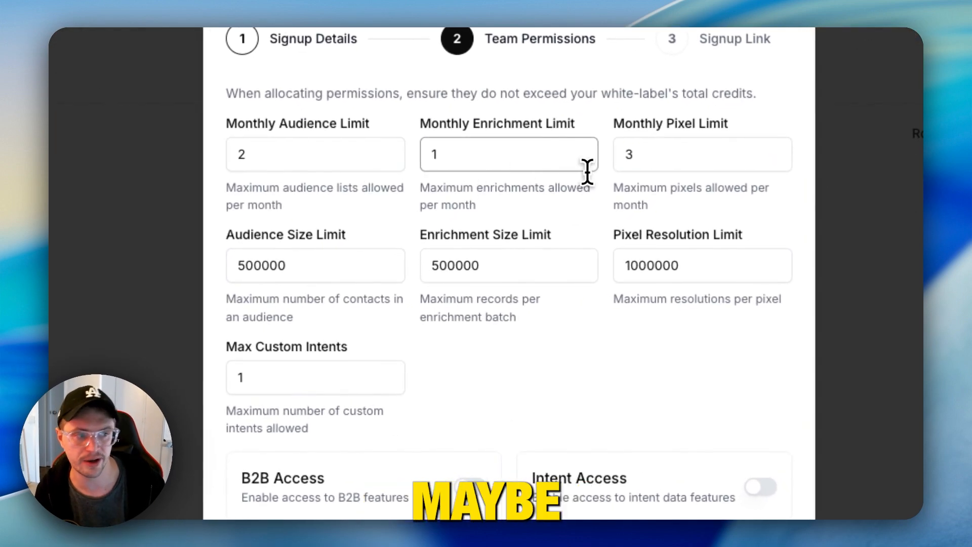
pyautogui.click(636, 171)
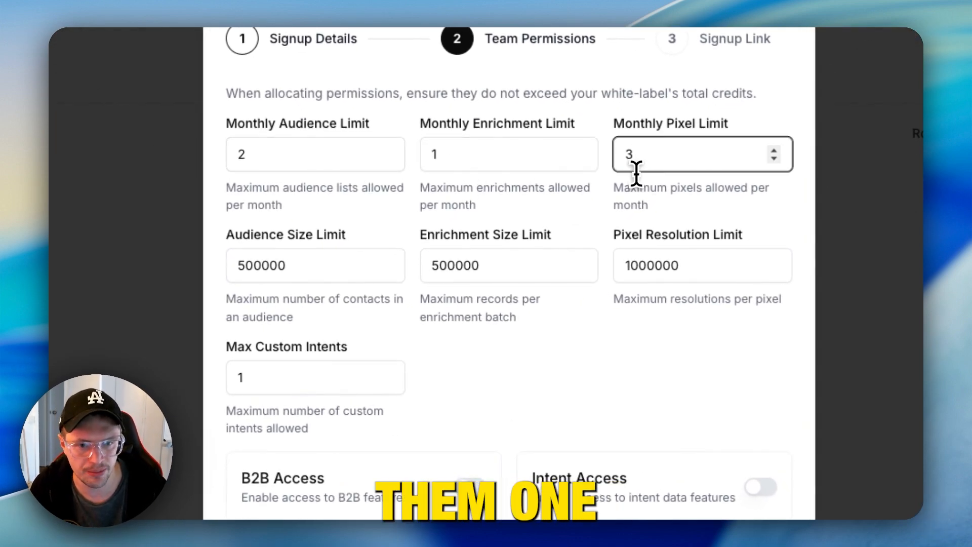
pyautogui.press('BackSpace')
pyautogui.write('1')
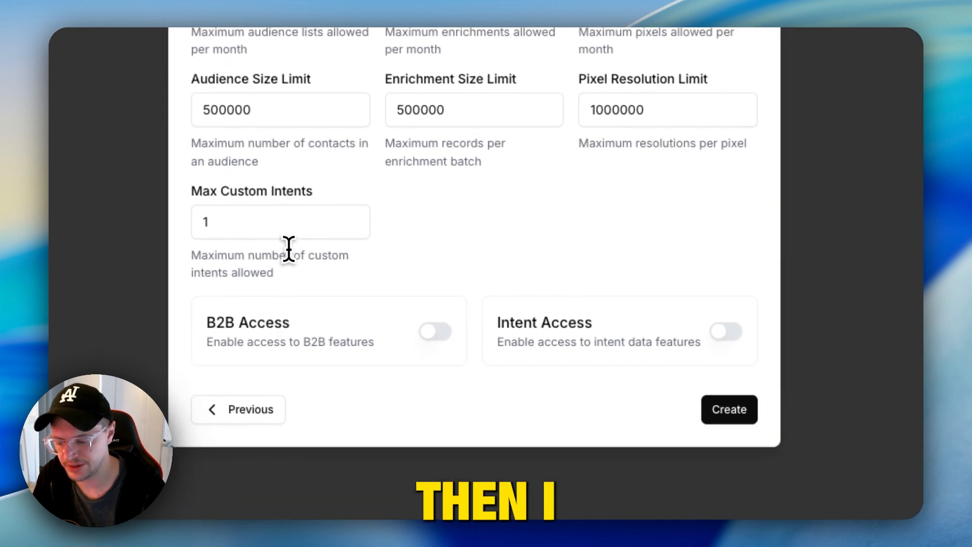
pyautogui.click(303, 387)
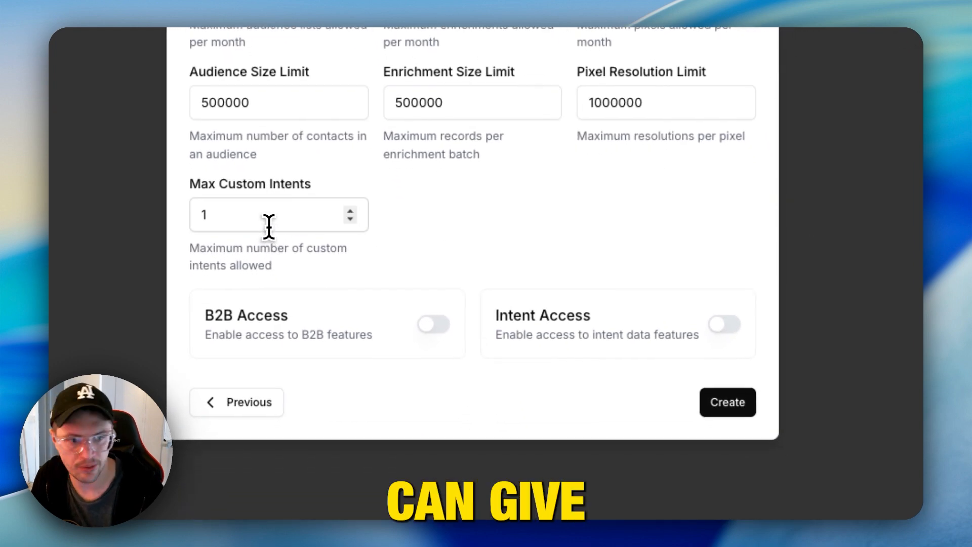
# Turn on B2B access and copy the generated intent.sellbytext.io signup link
pyautogui.click(435, 325)
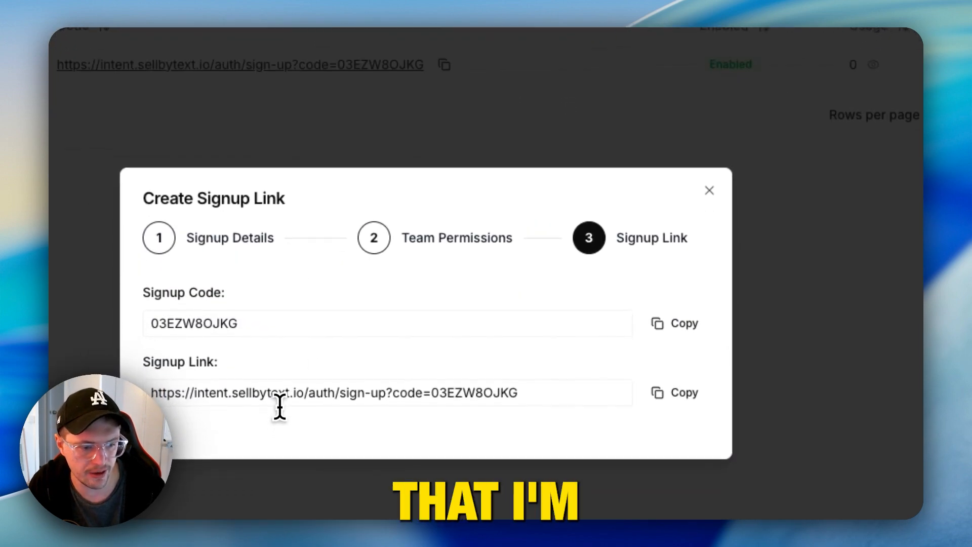
pyautogui.click(684, 398)
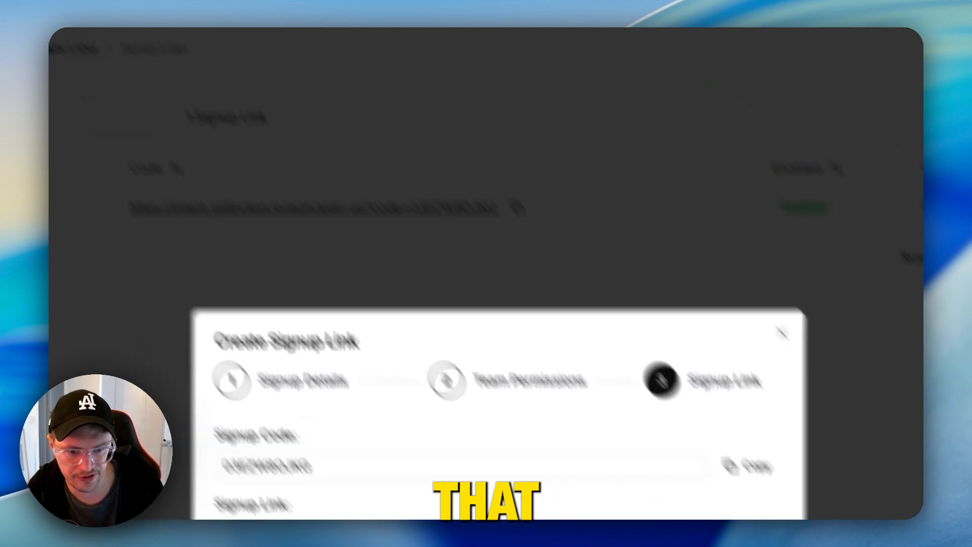
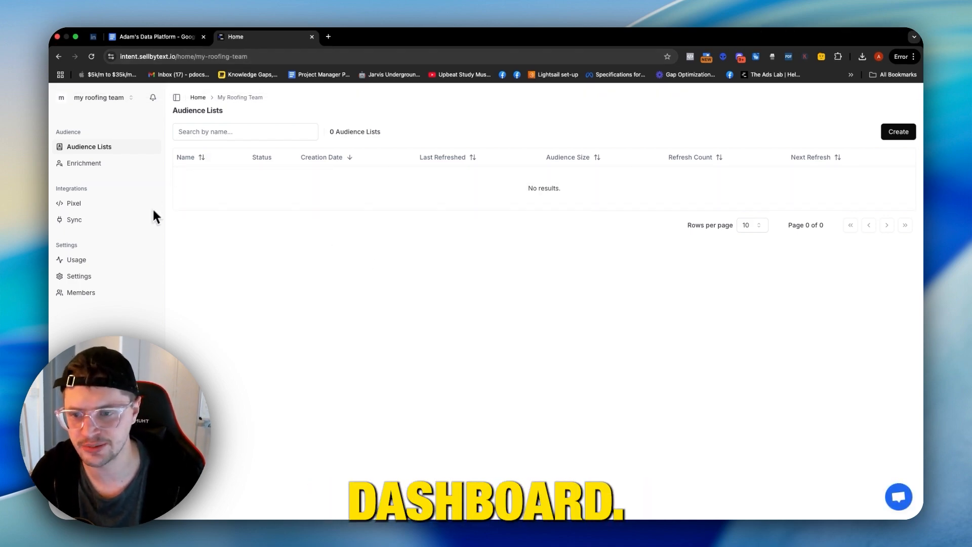
pyautogui.click(111, 260)
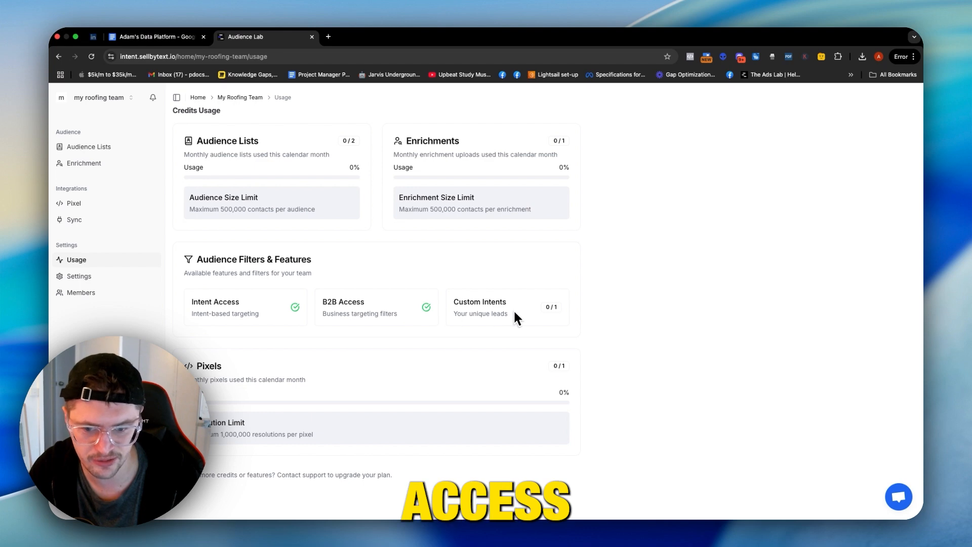
pyautogui.click(86, 205)
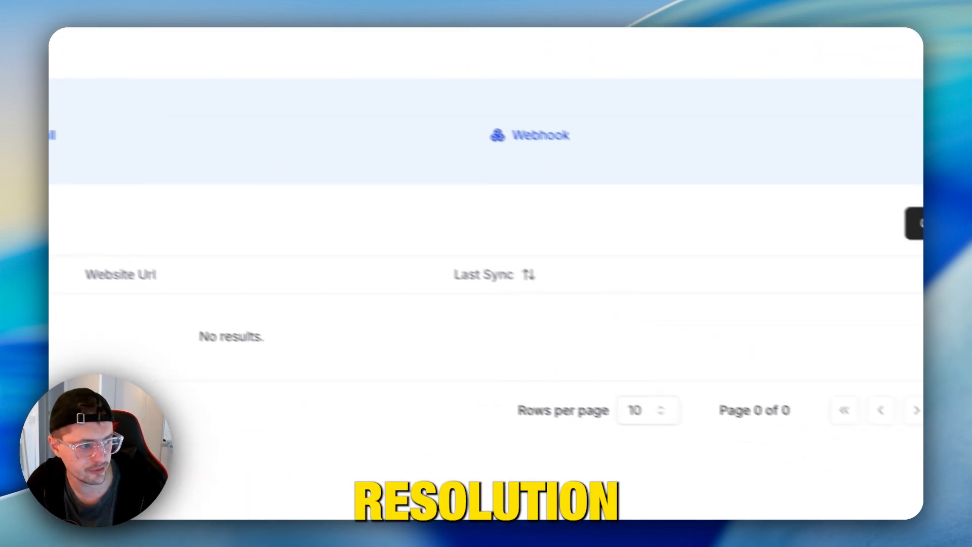
pyautogui.click(919, 225)
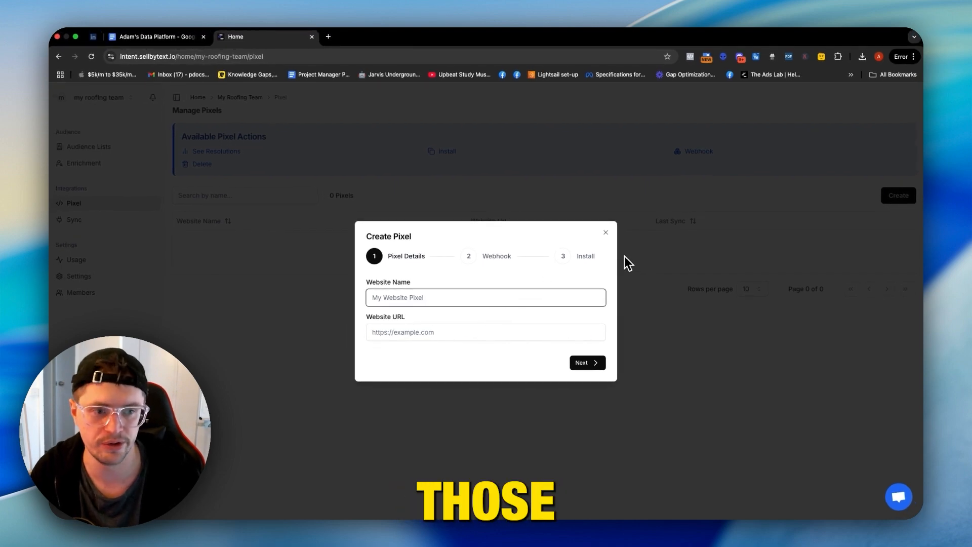
pyautogui.click(606, 232)
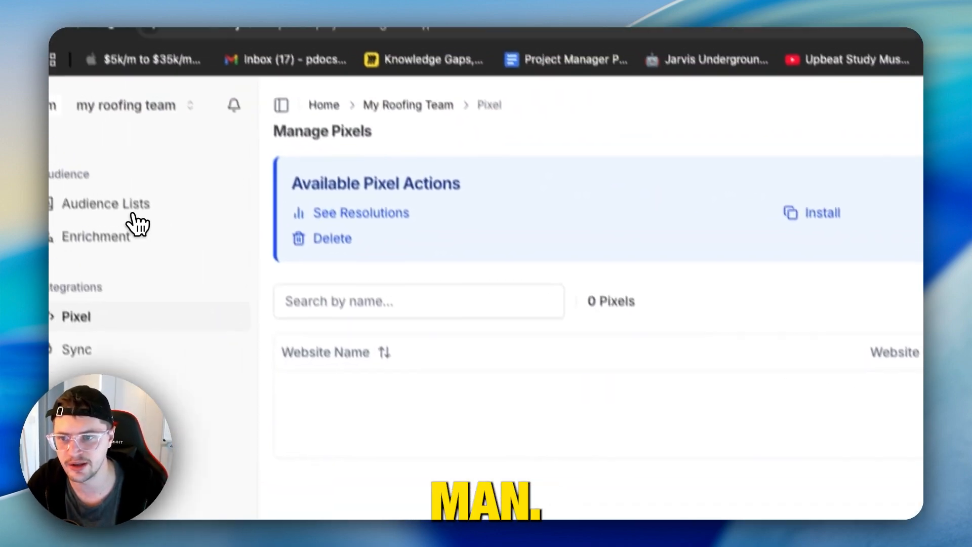
pyautogui.click(133, 215)
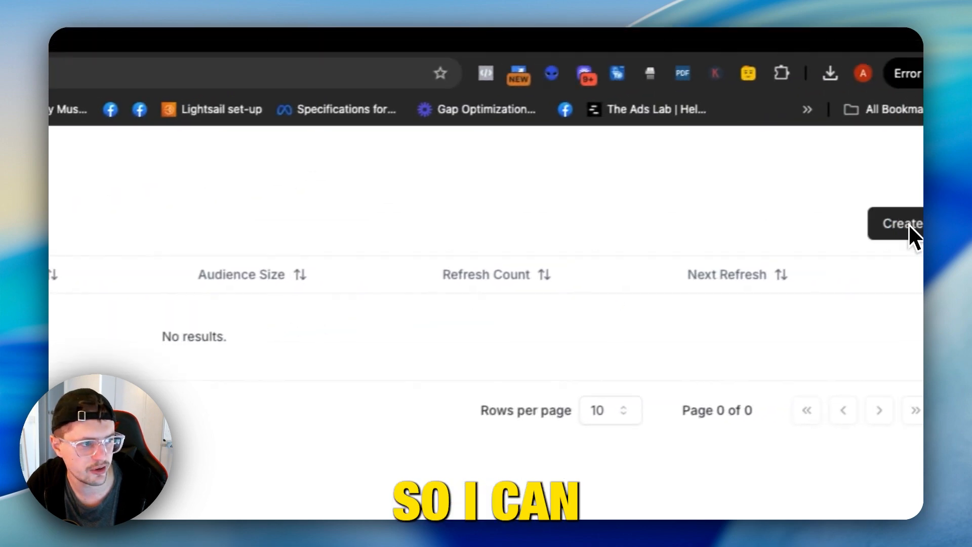
# Start a new audience list named roofing audience
pyautogui.click(914, 224)
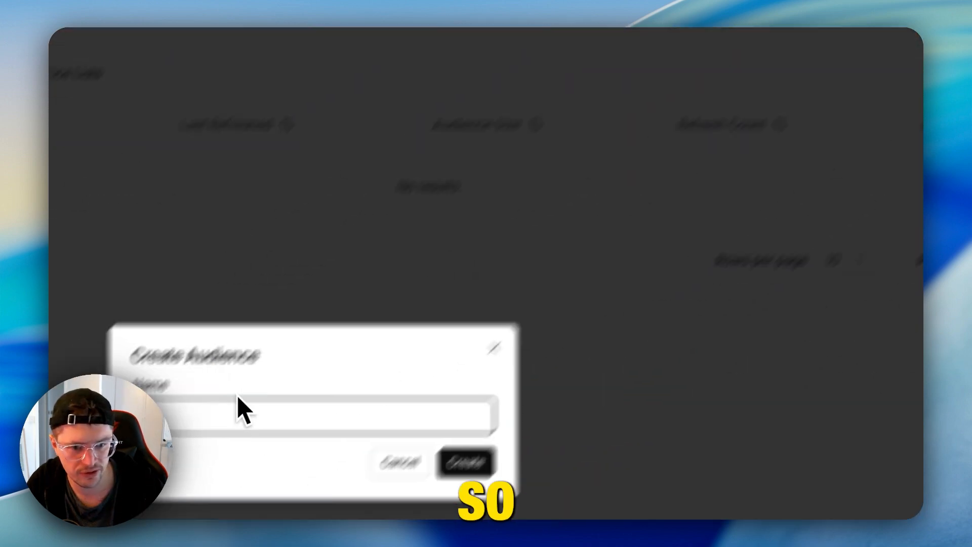
pyautogui.click(242, 412)
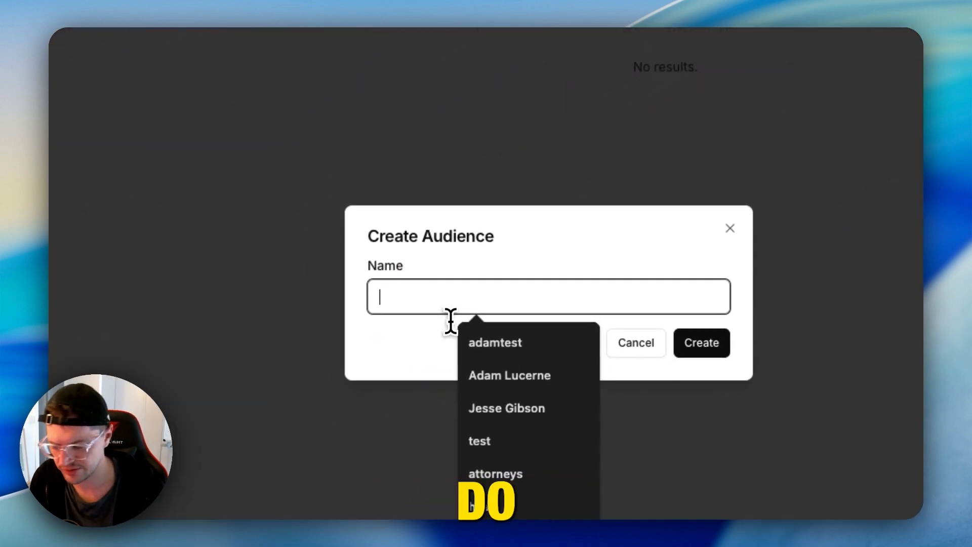
pyautogui.write('roo')
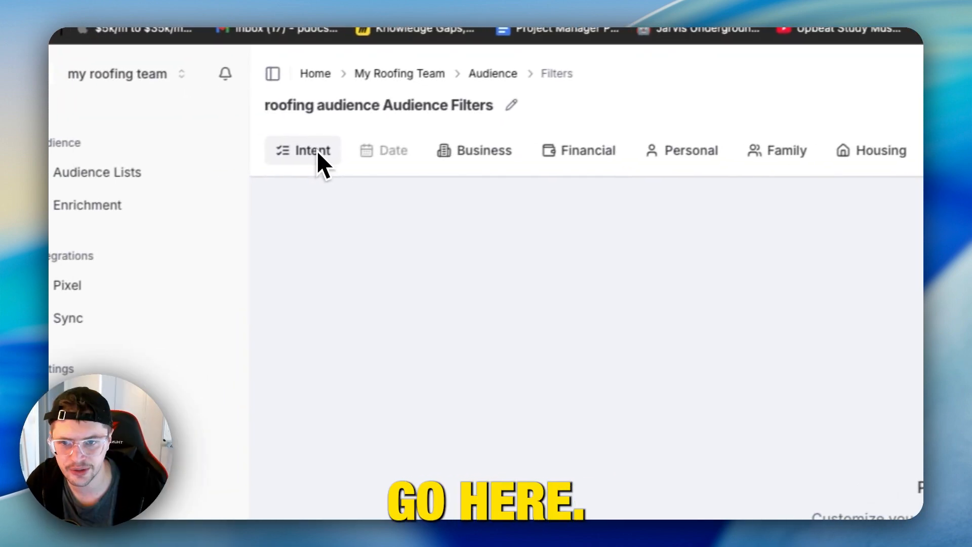
# Target B2B with the Roofing remodeling services premade list and generate the audience preview
pyautogui.click(317, 152)
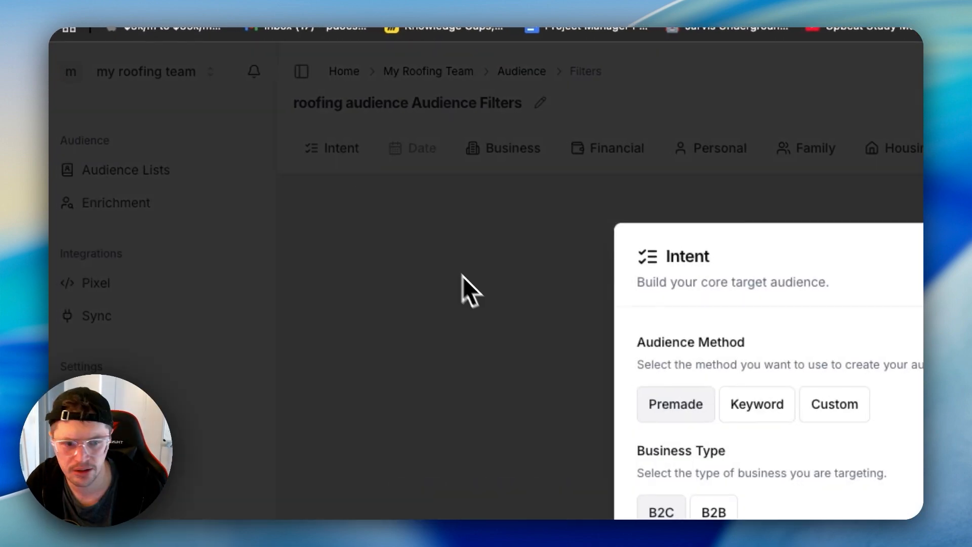
pyautogui.click(582, 350)
pyautogui.click(580, 383)
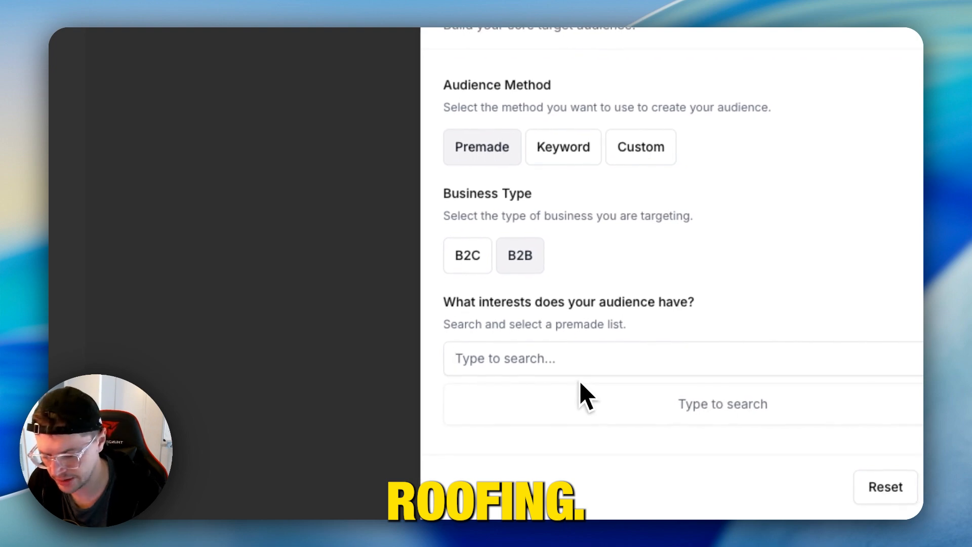
pyautogui.write('roofing')
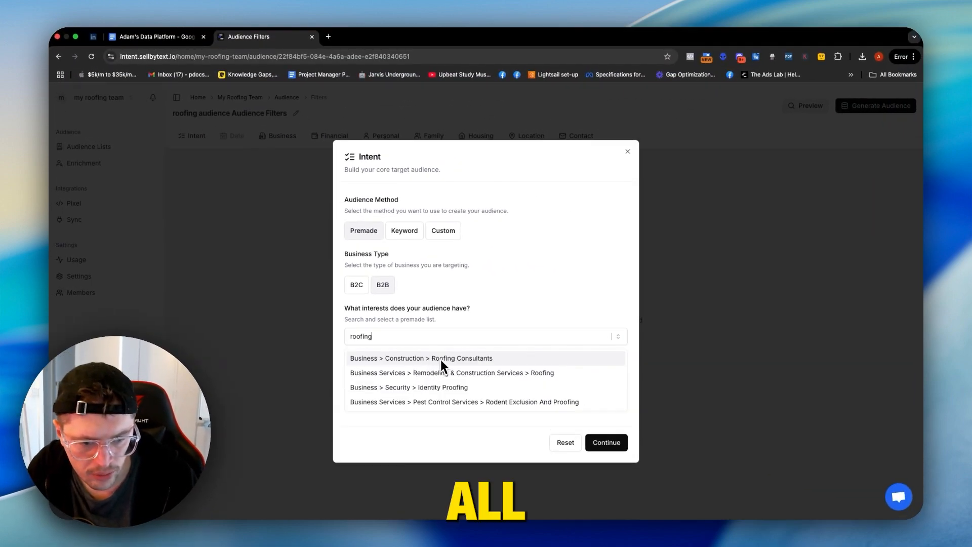
pyautogui.click(449, 373)
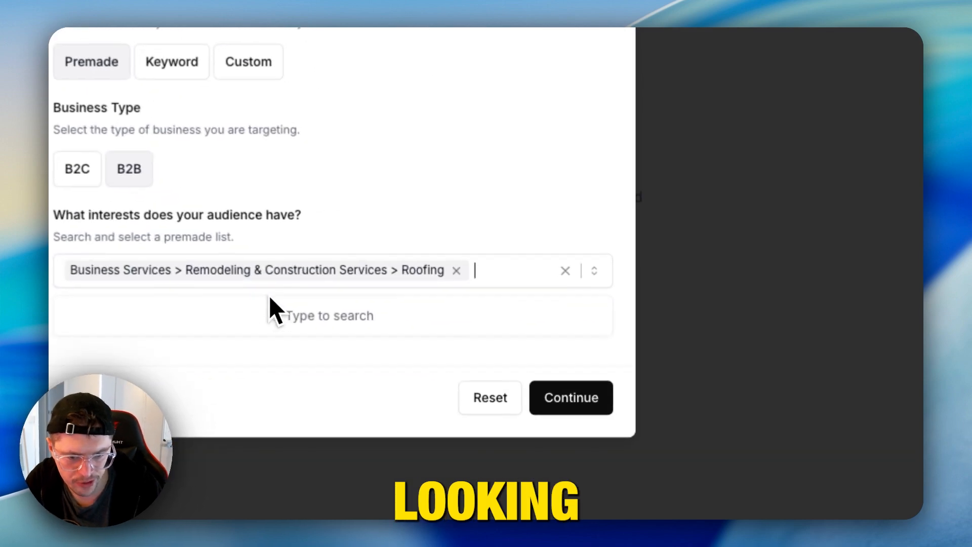
pyautogui.click(578, 400)
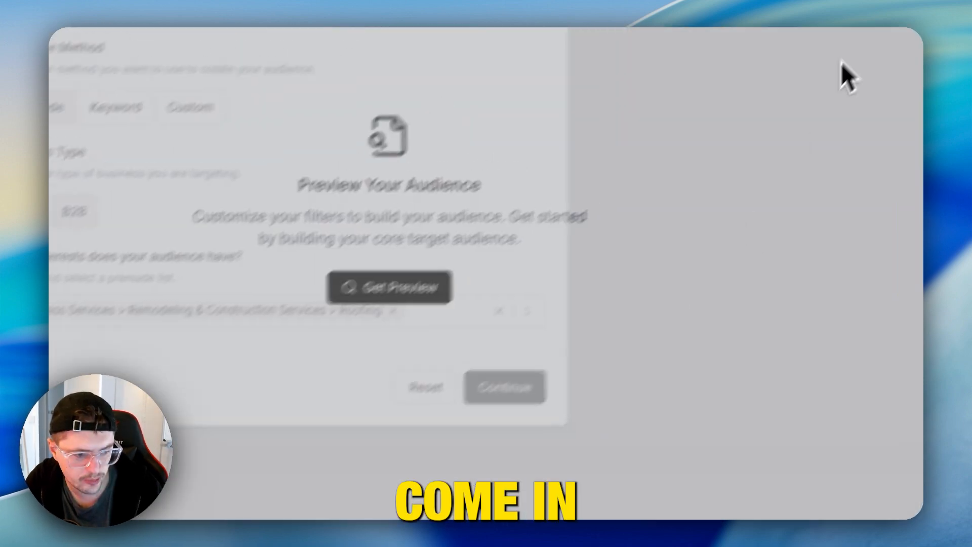
pyautogui.click(730, 81)
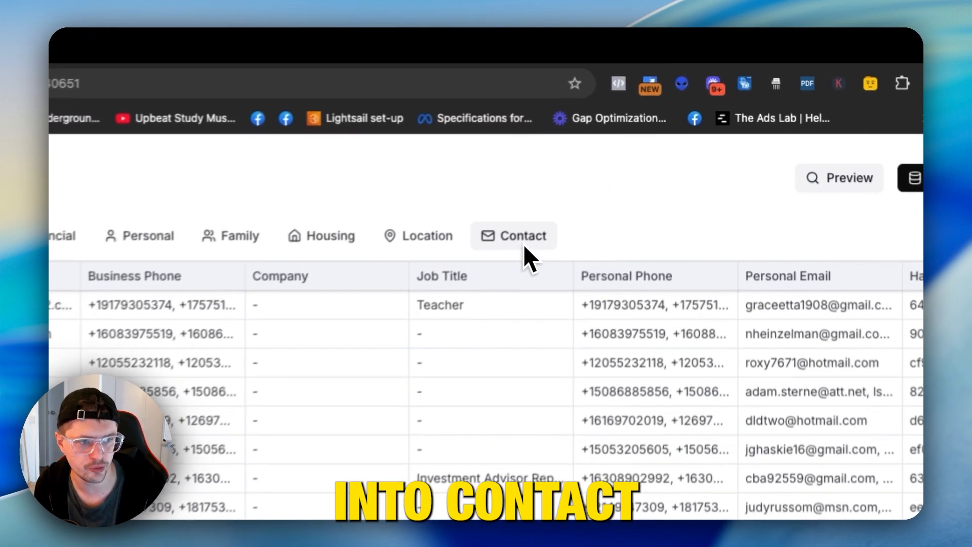
pyautogui.click(641, 139)
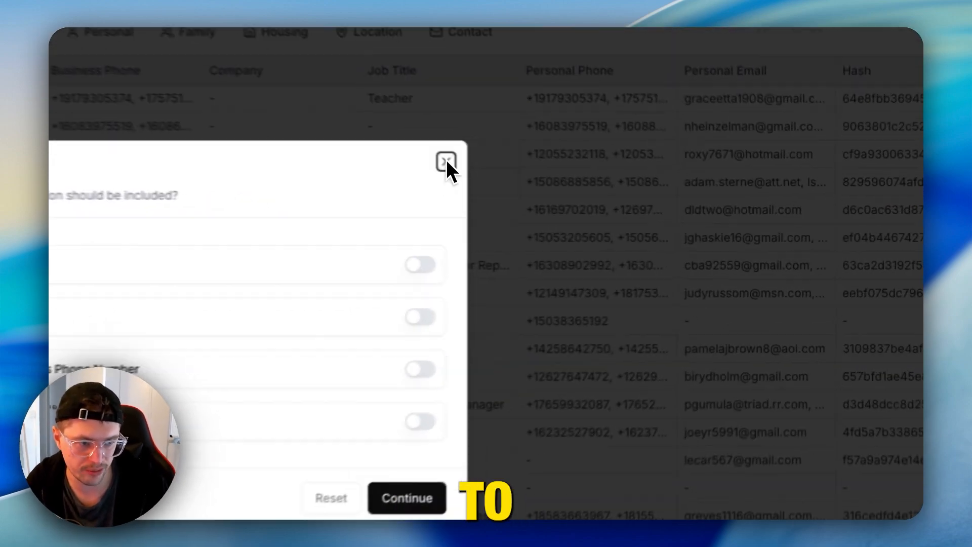
pyautogui.click(627, 206)
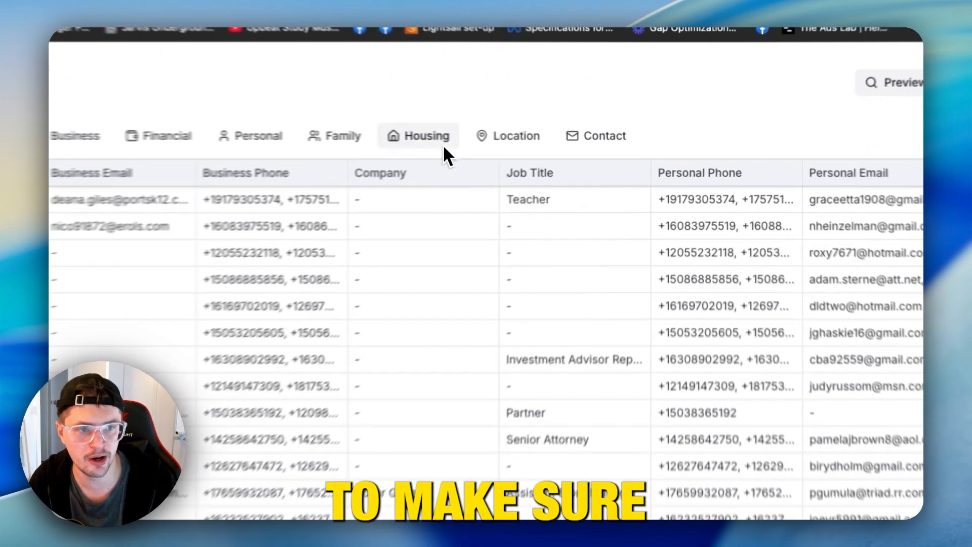
# Add a Housing filter of Homeowner Status = Homeowner, narrowing the preview to about 88,000
pyautogui.click(544, 136)
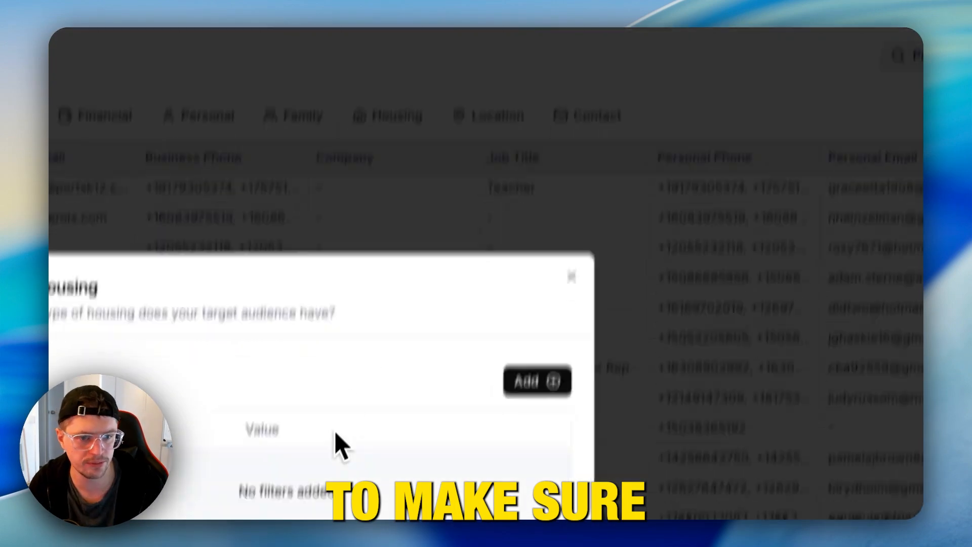
pyautogui.click(532, 382)
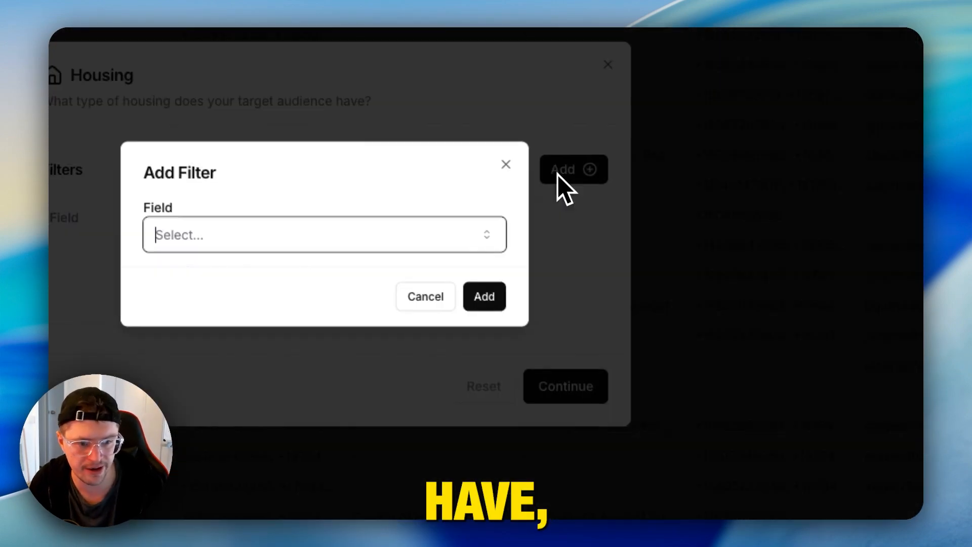
pyautogui.click(310, 233)
pyautogui.click(290, 184)
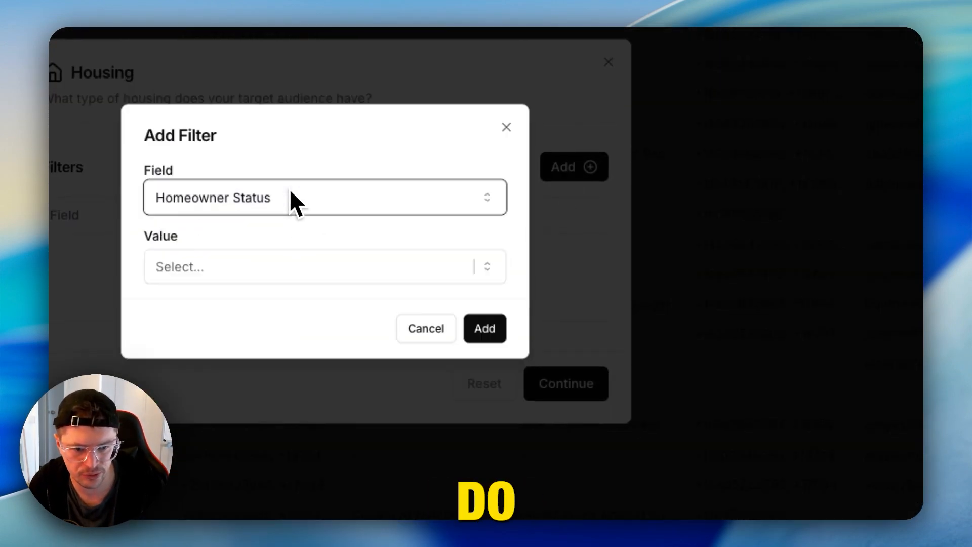
pyautogui.click(272, 268)
pyautogui.click(260, 288)
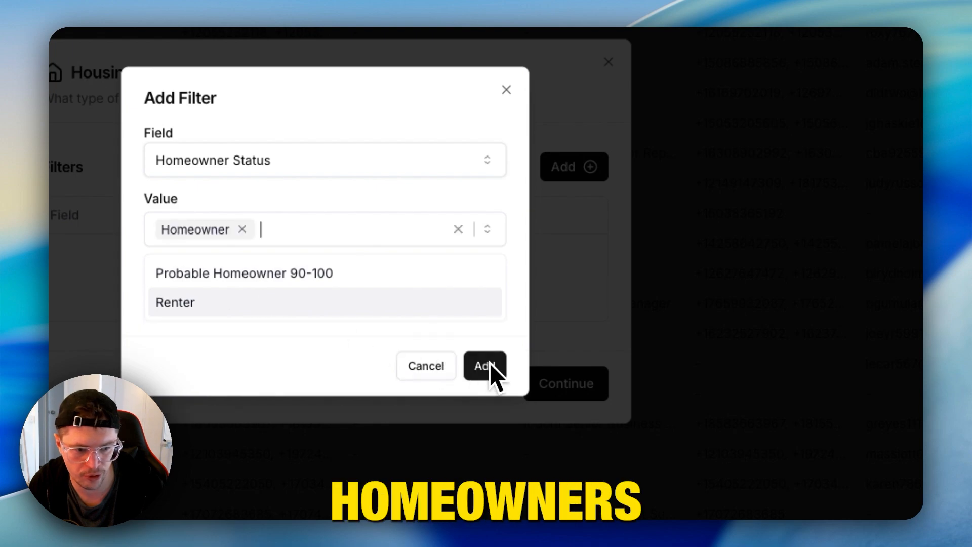
pyautogui.click(488, 370)
pyautogui.click(494, 338)
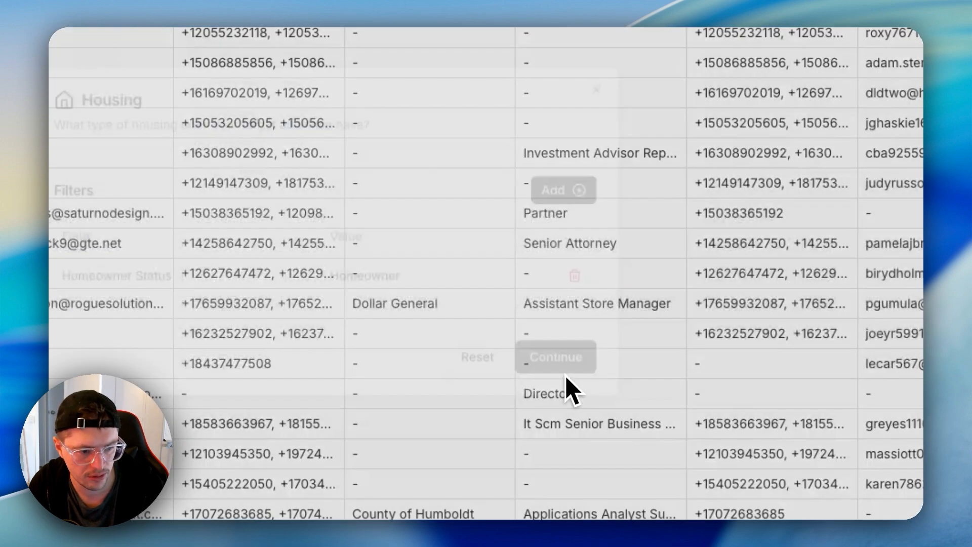
pyautogui.click(566, 377)
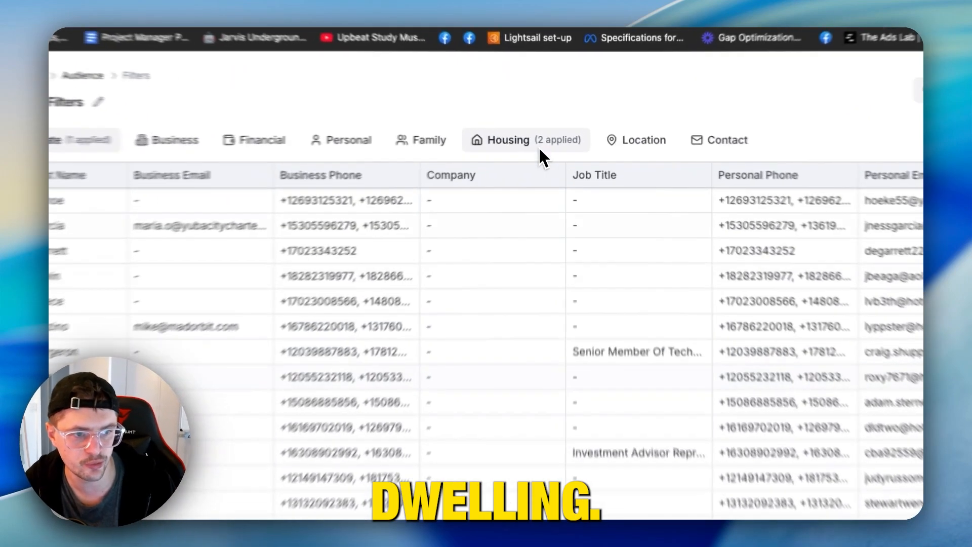
pyautogui.click(539, 136)
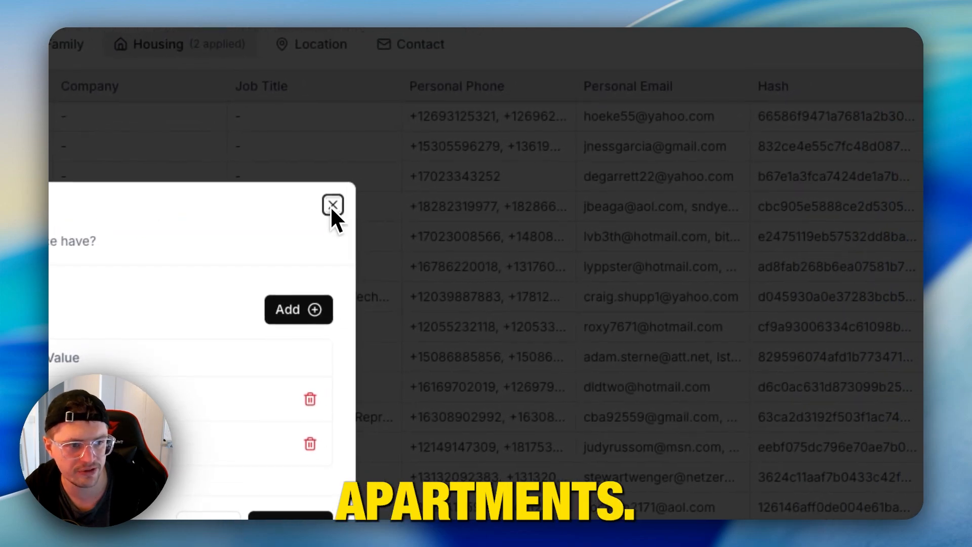
pyautogui.click(332, 206)
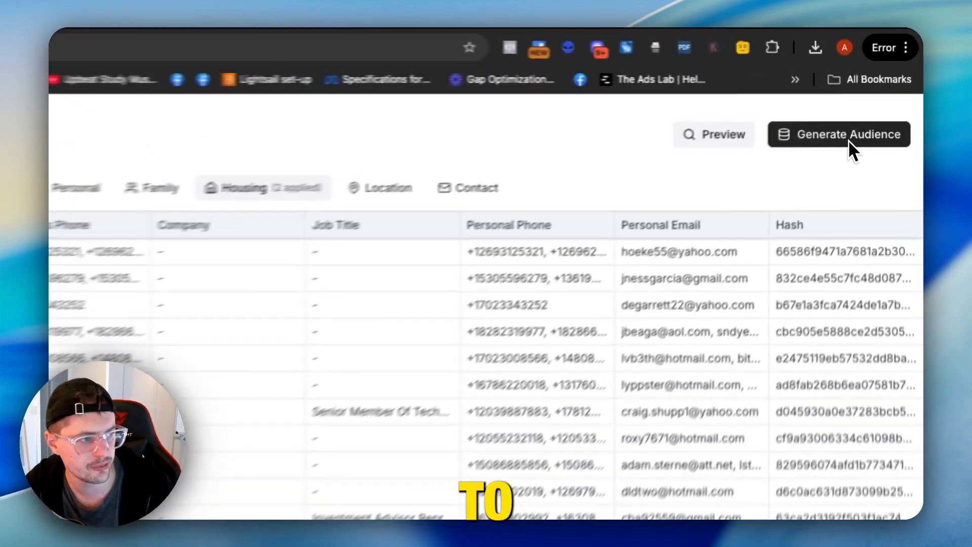
# Generate the filtered roofing audience so it completes with 23096 contacts
pyautogui.click(878, 107)
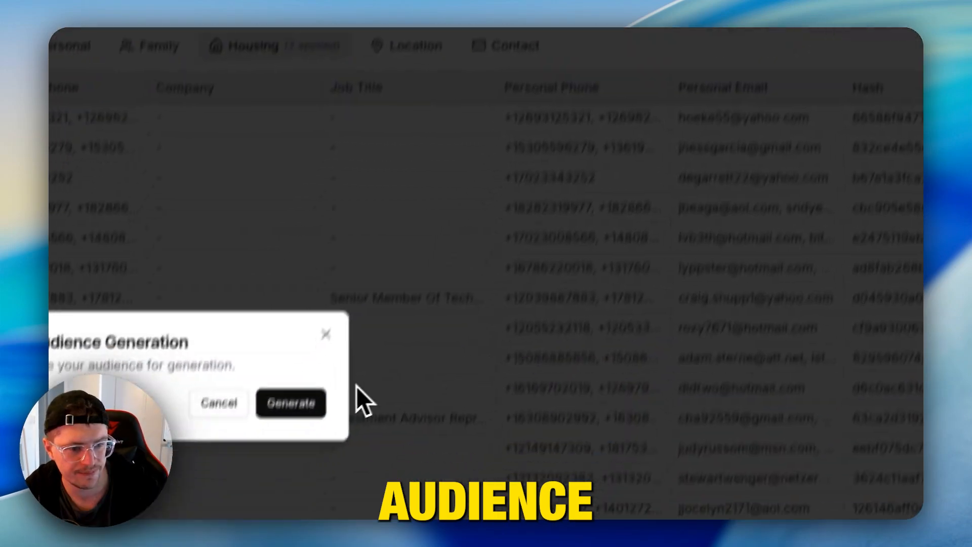
pyautogui.click(332, 369)
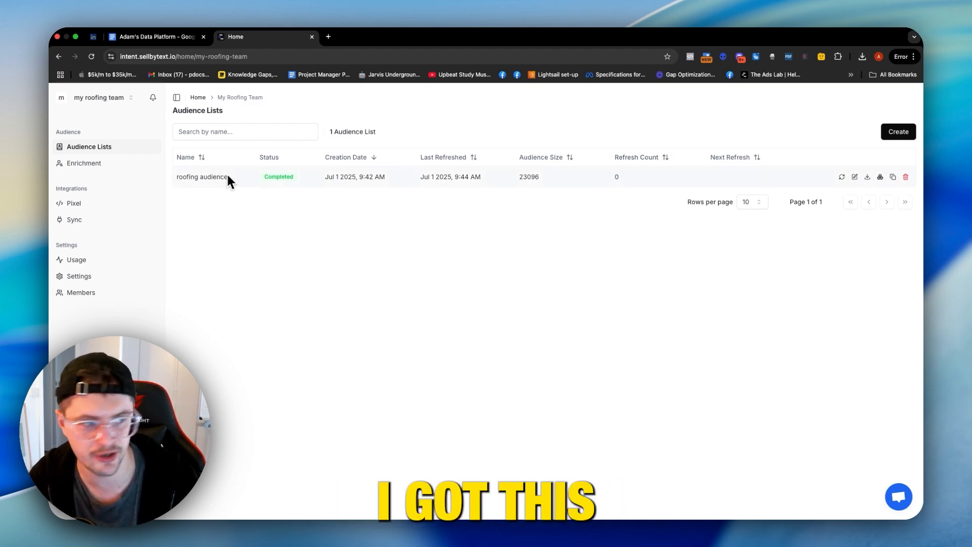
# Skip the webhook, then set up a new audience sync to Facebook Ads and connect the account
pyautogui.click(880, 177)
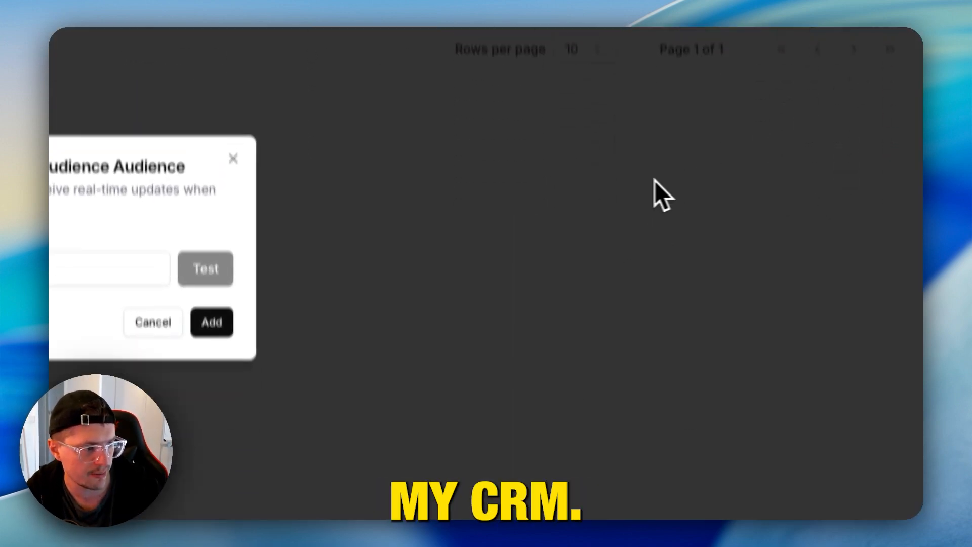
pyautogui.click(232, 158)
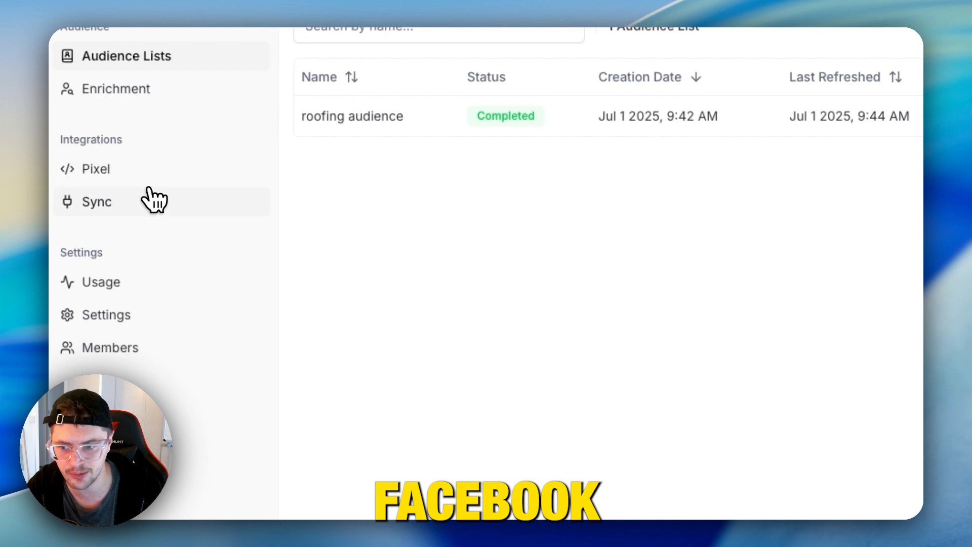
pyautogui.click(147, 217)
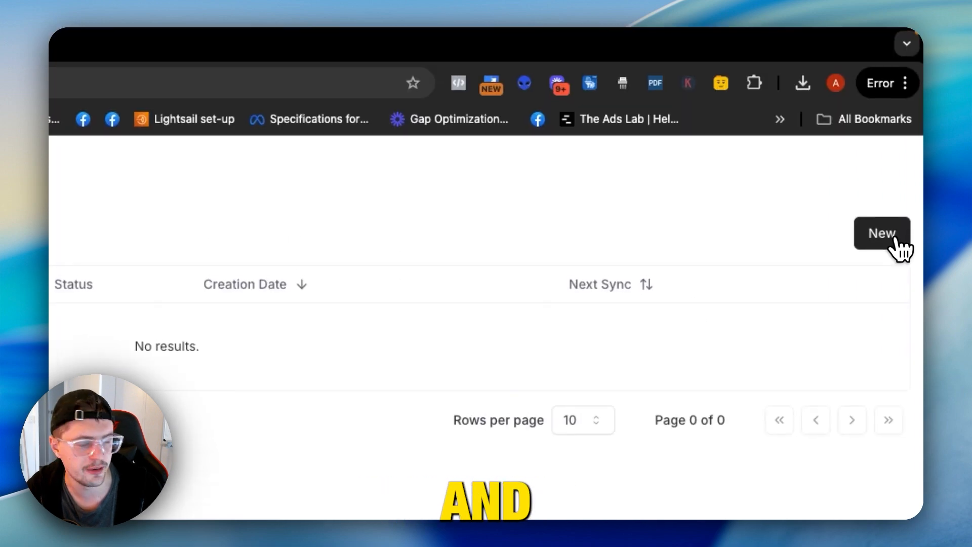
pyautogui.click(889, 243)
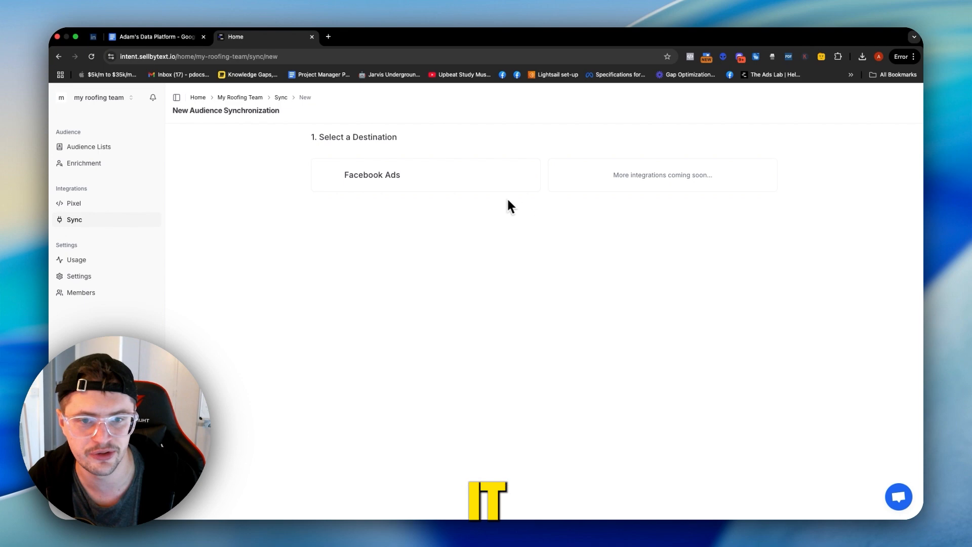
pyautogui.click(401, 189)
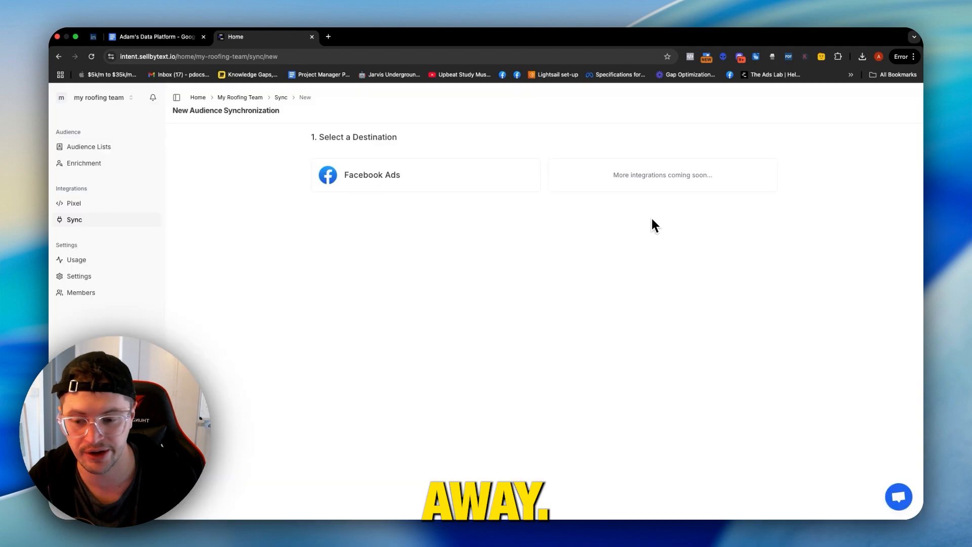
pyautogui.click(378, 181)
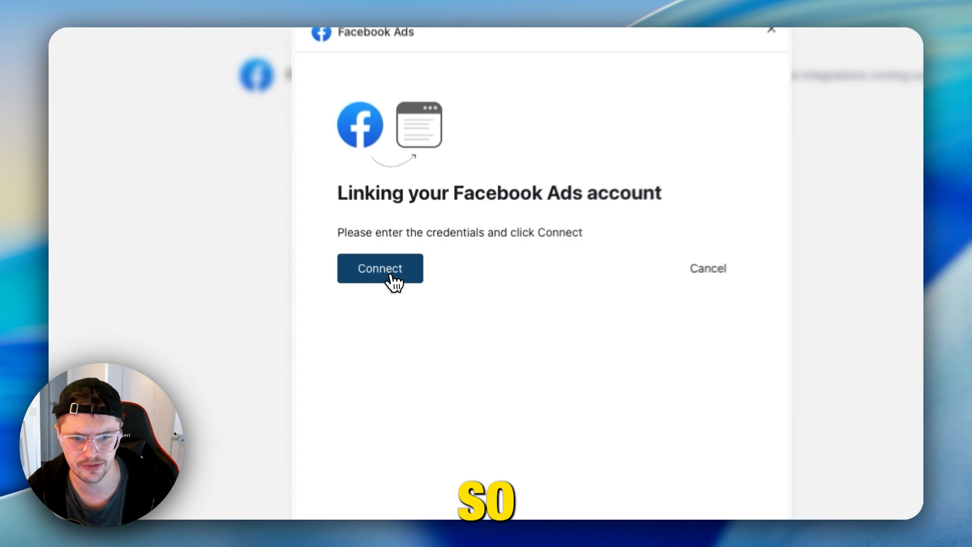
pyautogui.click(400, 285)
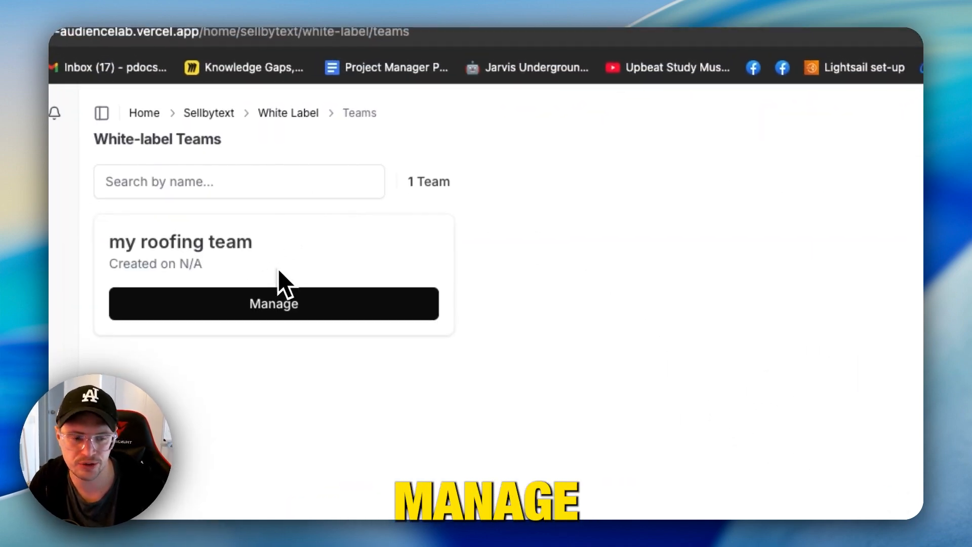
pyautogui.click(293, 307)
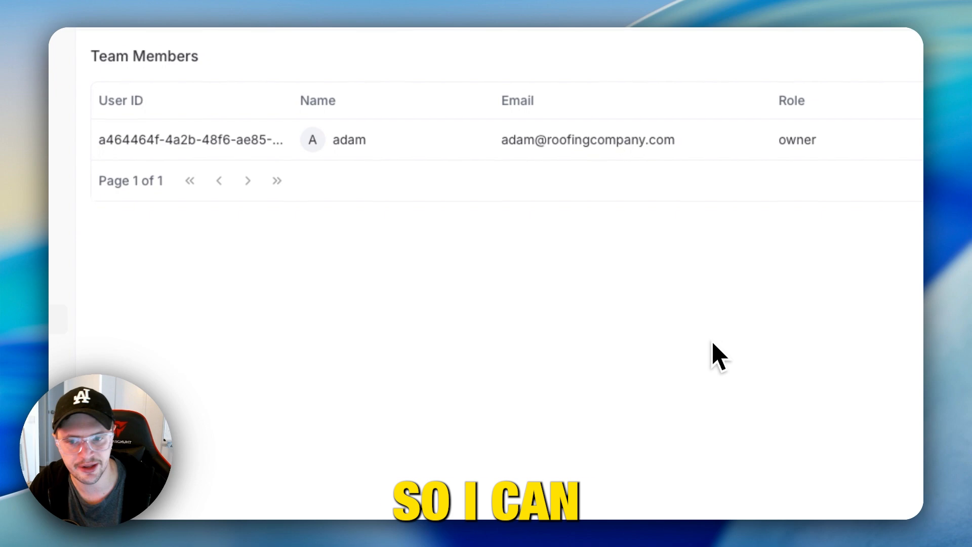
pyautogui.hotkey('alt', 'Left')
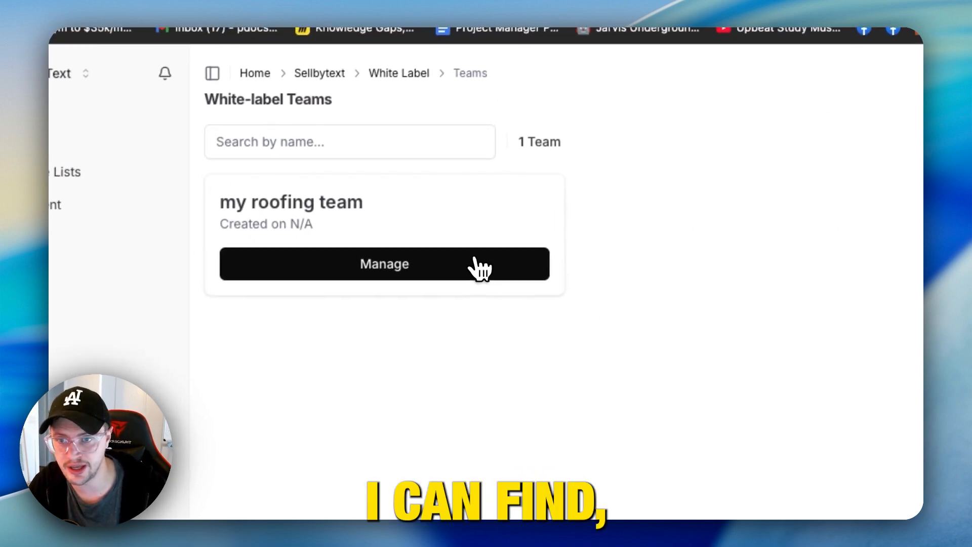
# Reopen the roofing team's management page, cancel impersonating its owner, and check the 0/50 audience list usage
pyautogui.click(473, 259)
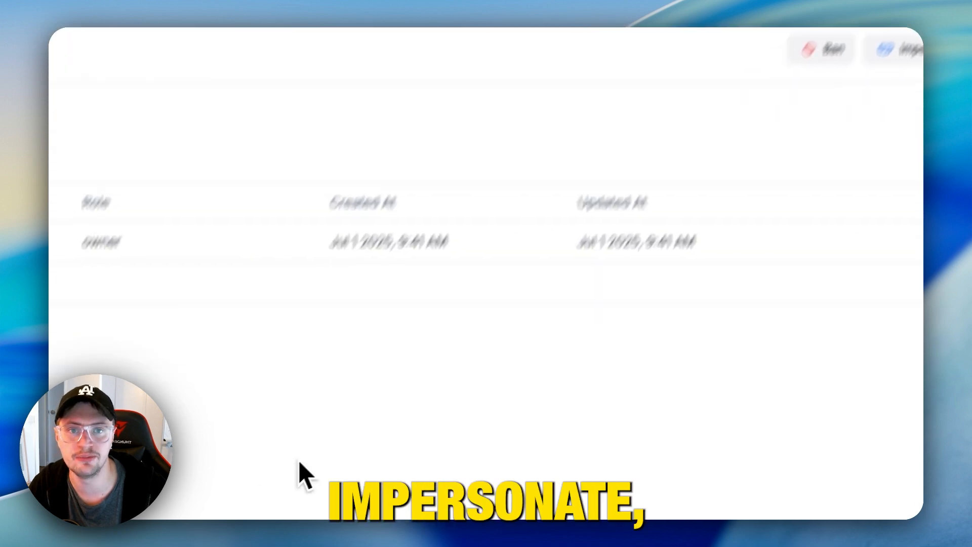
pyautogui.click(896, 64)
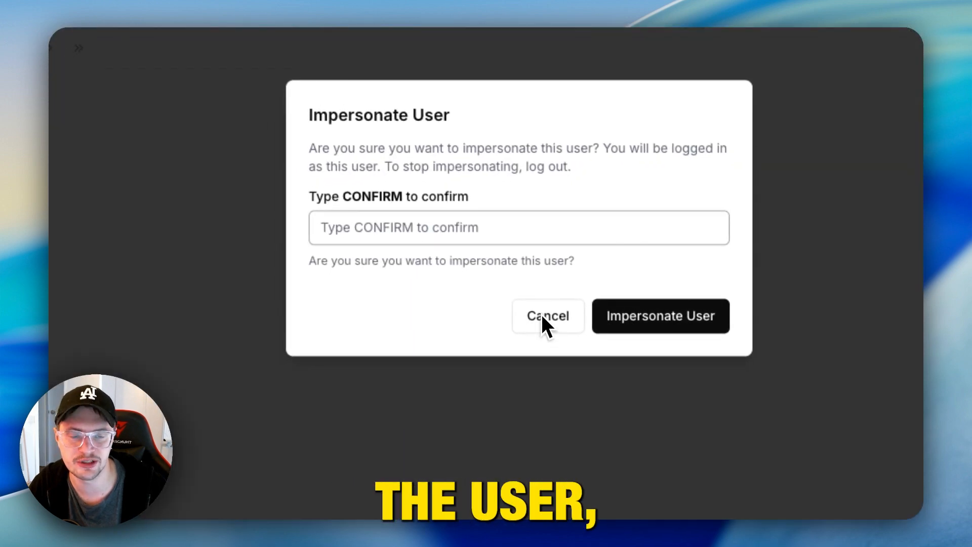
pyautogui.press('Escape')
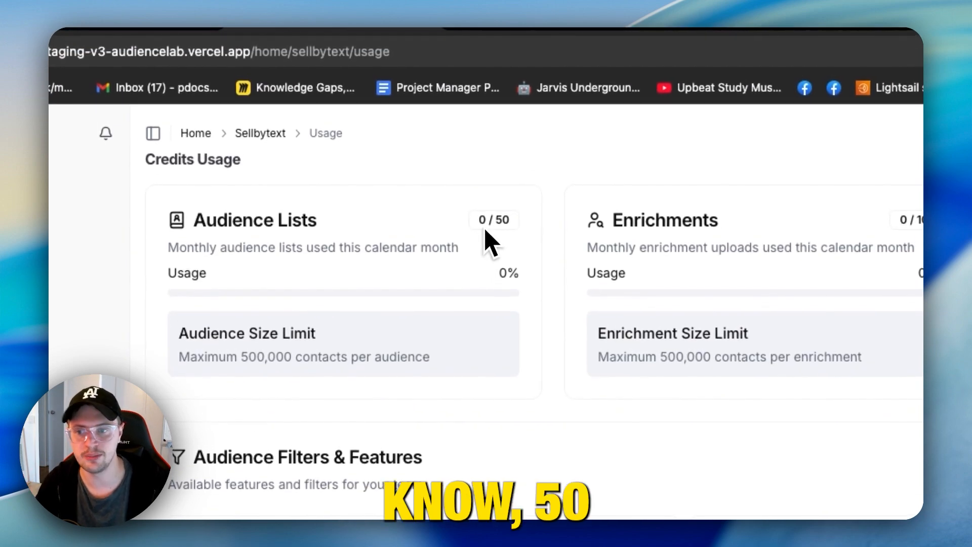
pyautogui.tripleClick(485, 229)
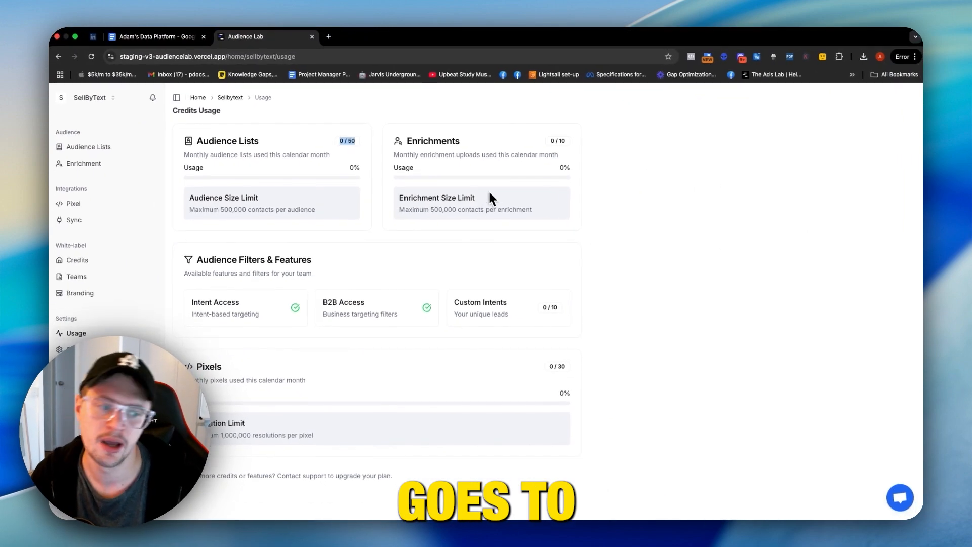